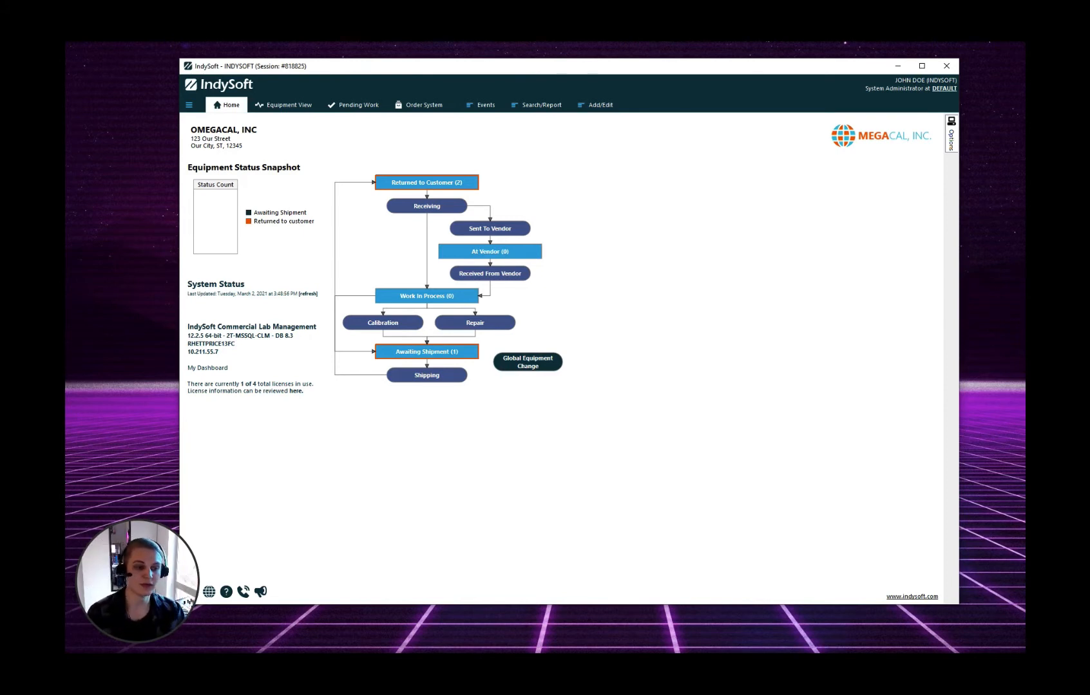
Sign in to the Profile Manager from the Options panel with the administrator credentials
click(952, 138)
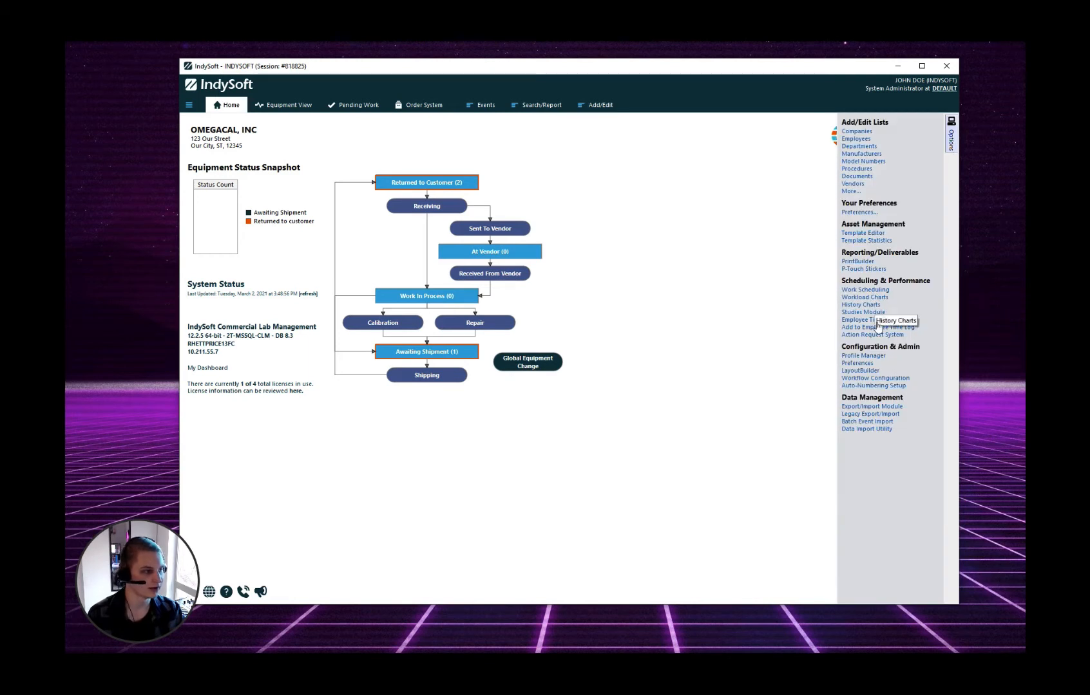
click(872, 354)
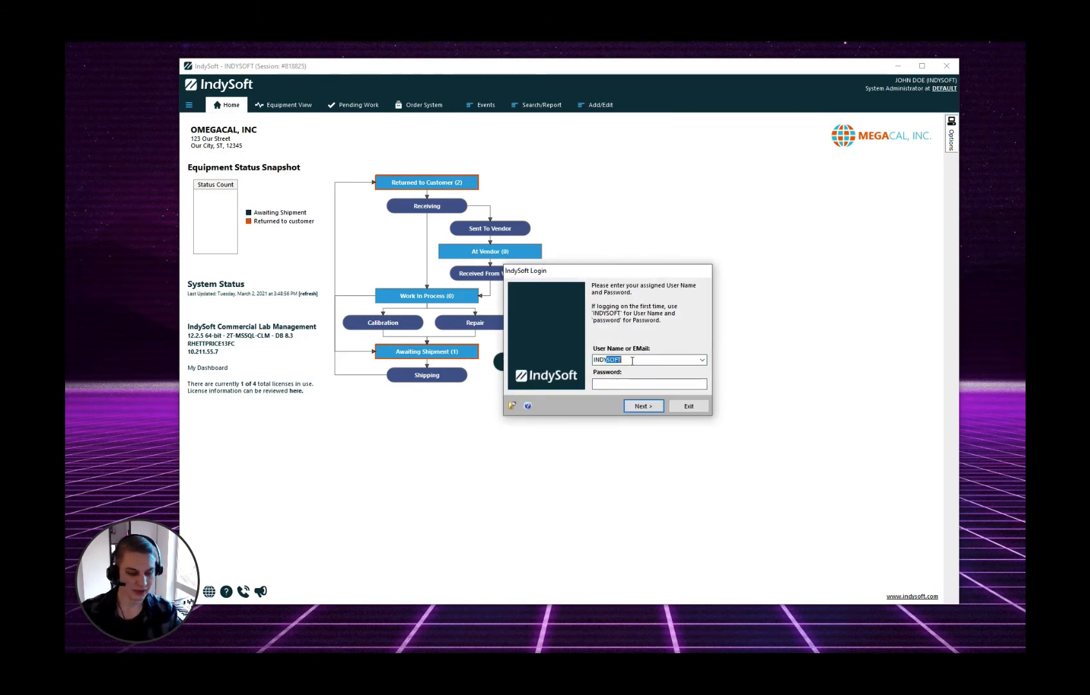
key(Tab)
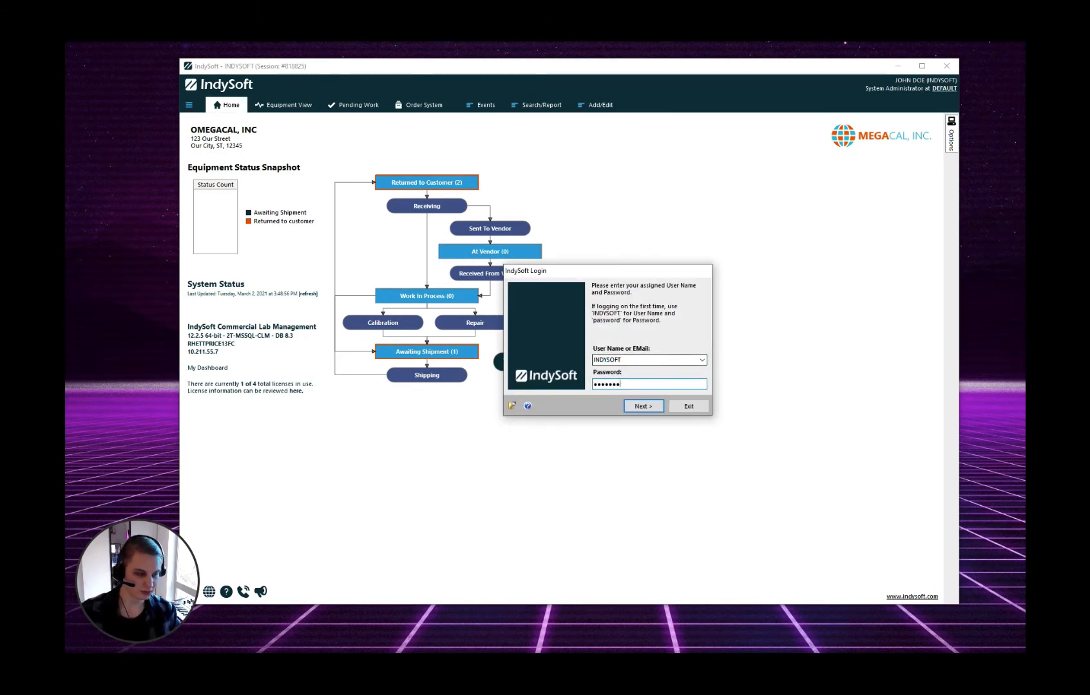
key(Return)
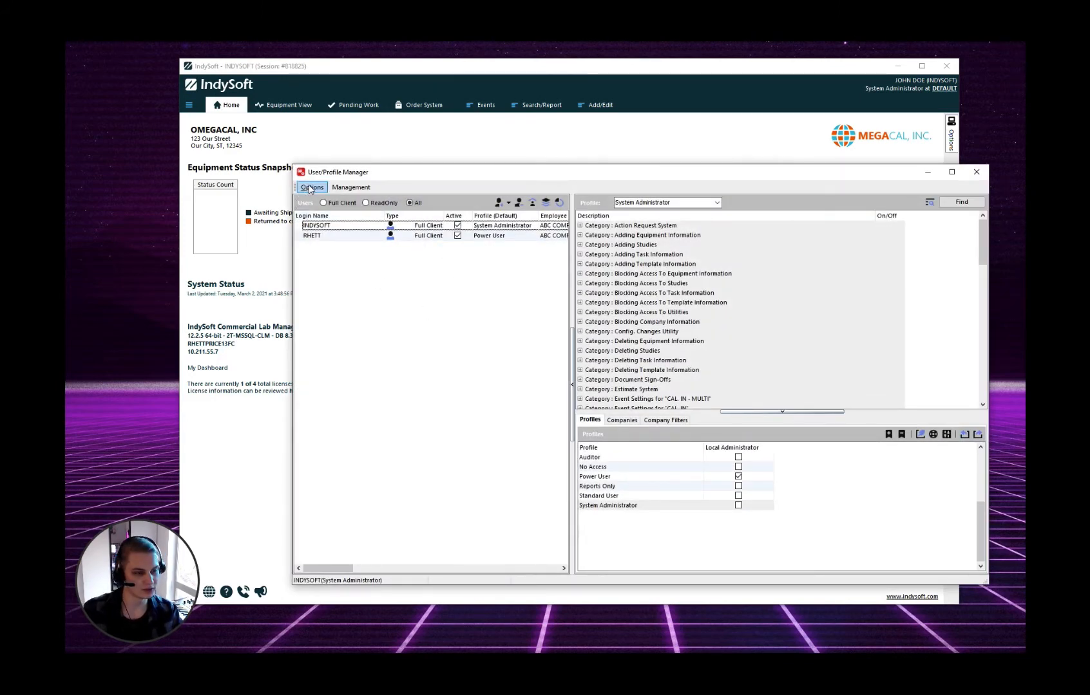
Open the Profile Groups list, starting and then cancelling a new profile group
click(309, 189)
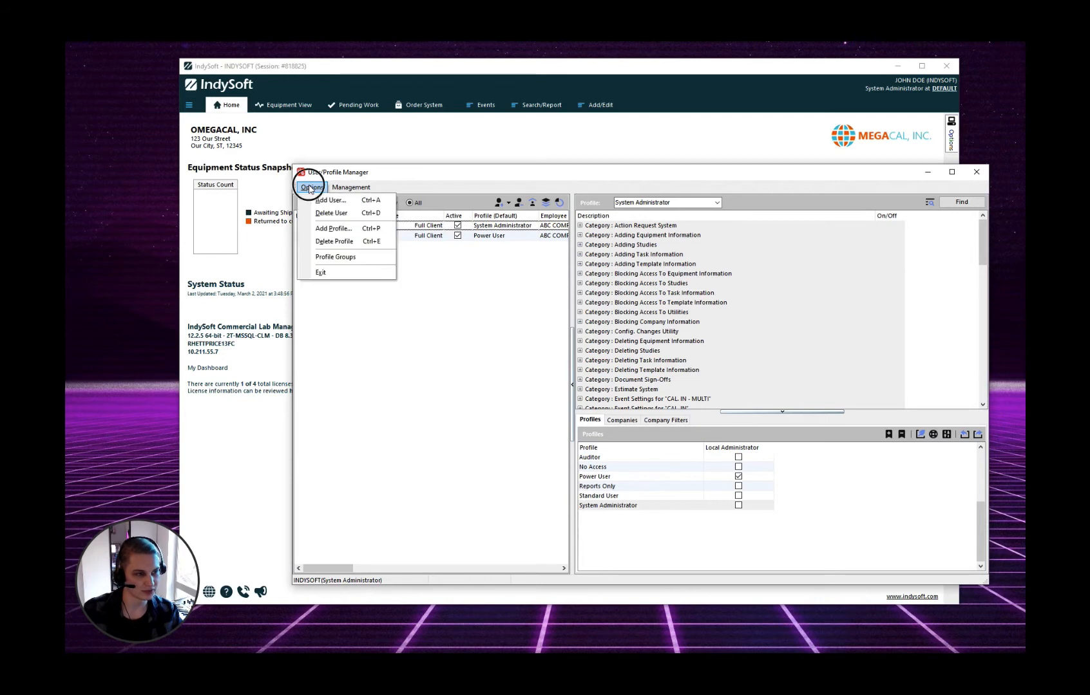
click(361, 258)
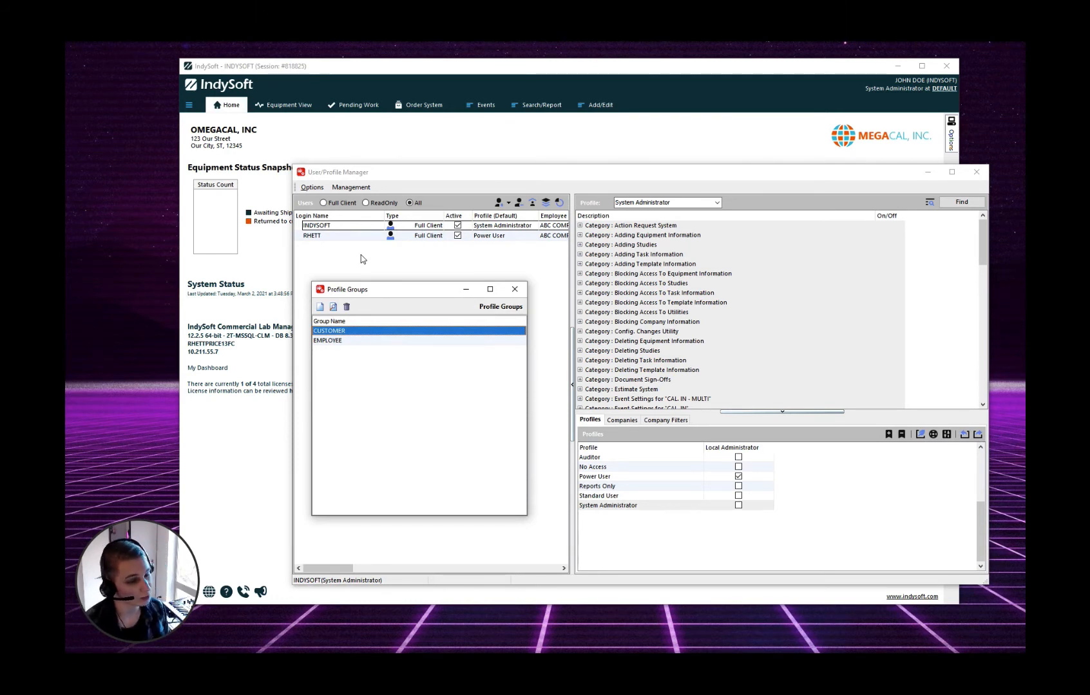
click(319, 307)
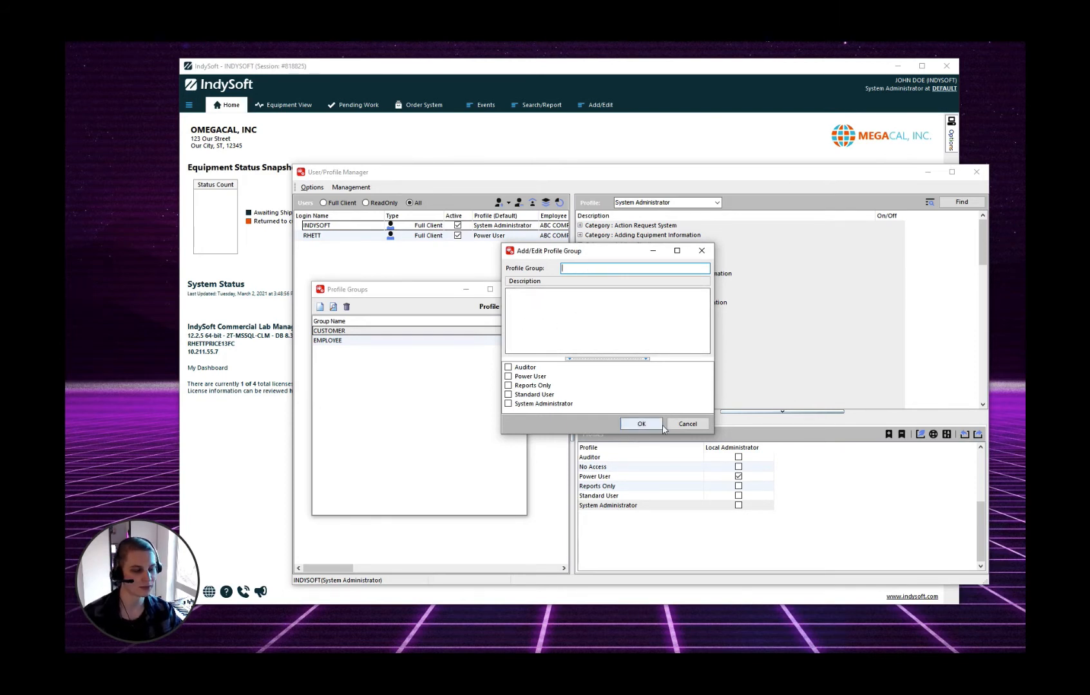
click(687, 424)
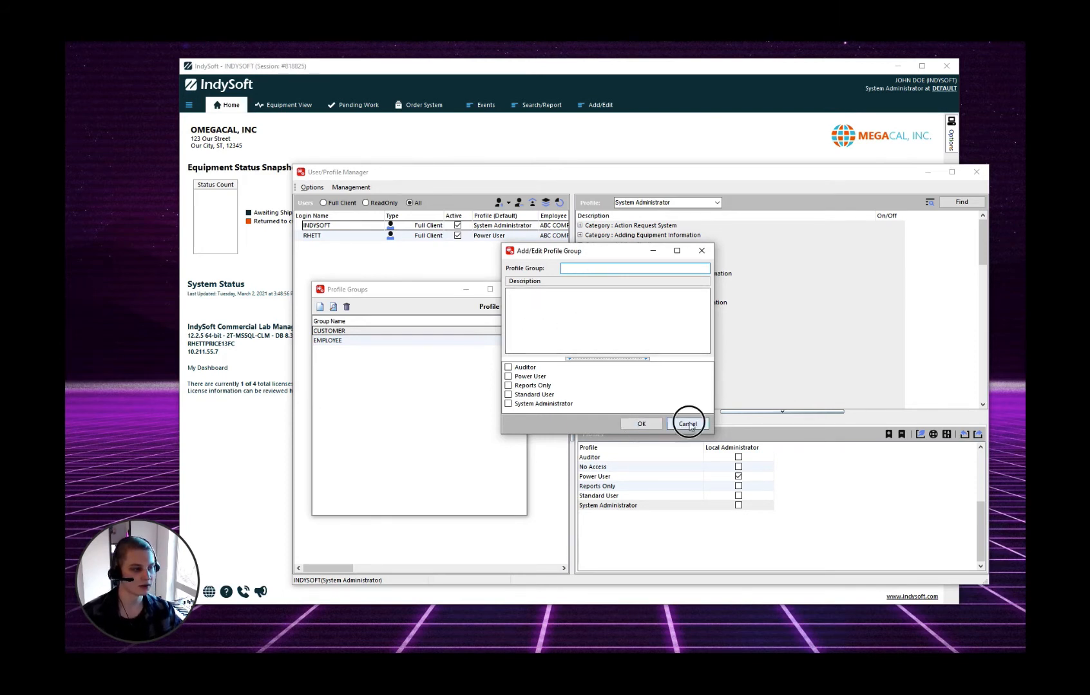
Remove Auditor from the CUSTOMER profile group and save it
double_click(340, 332)
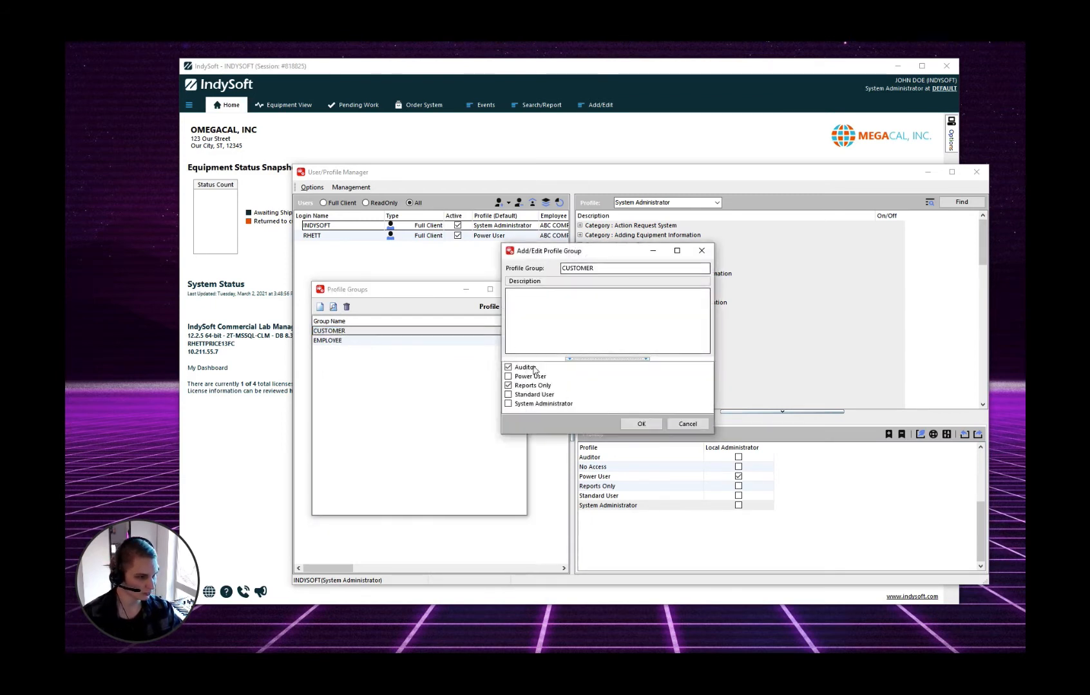
click(509, 367)
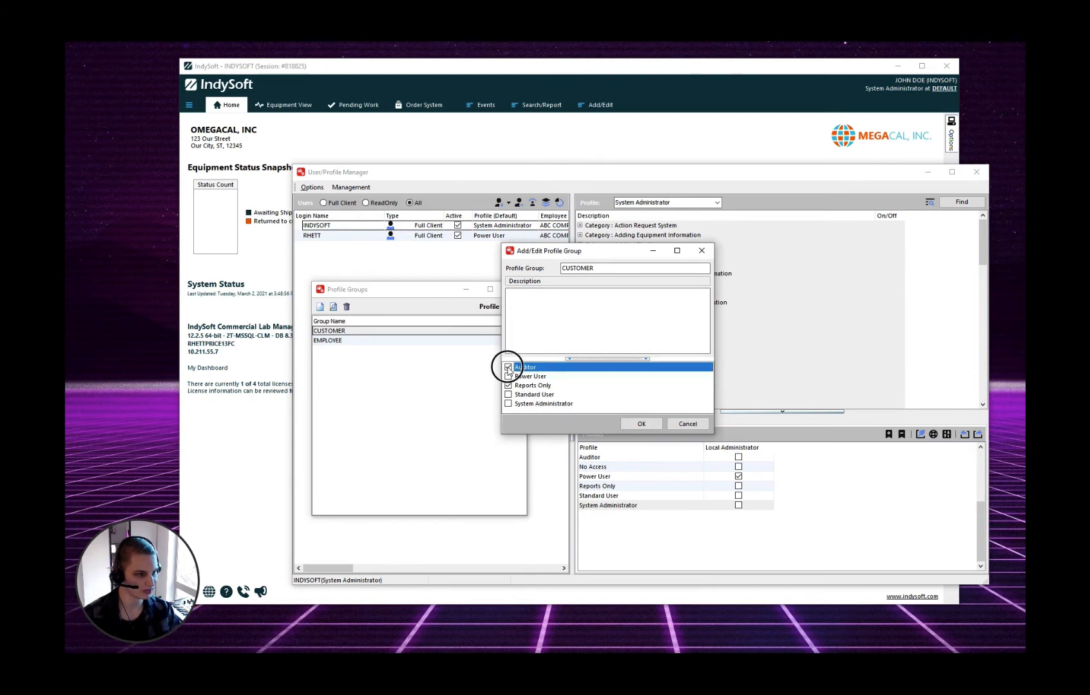
click(629, 426)
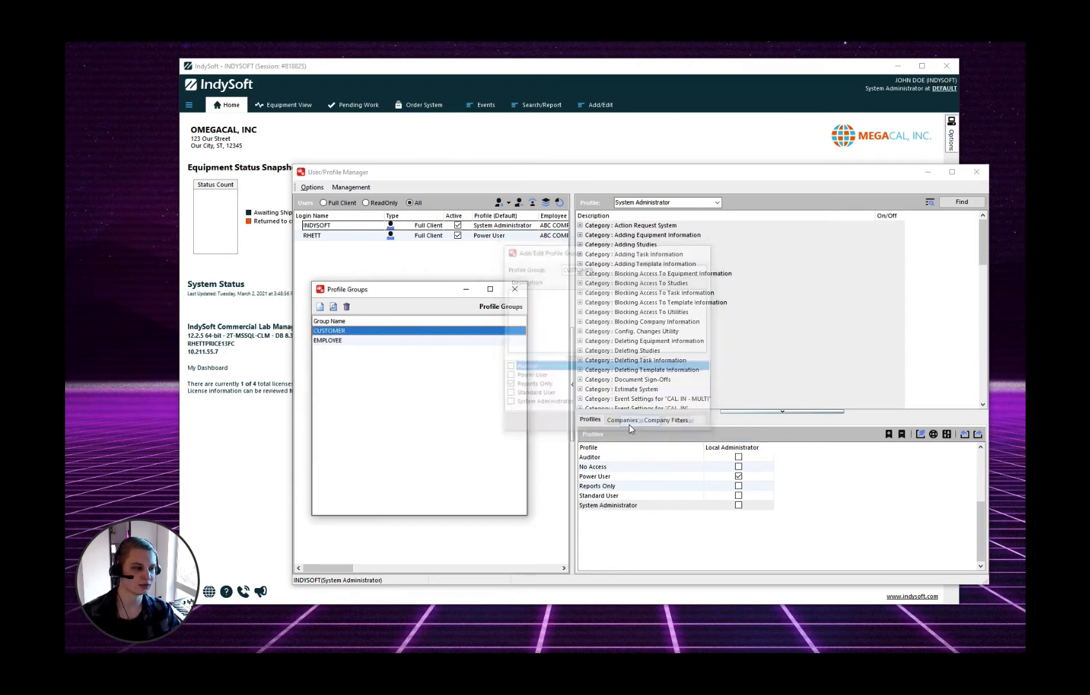
Review the EMPLOYEE group unchanged, then close Profile Groups and the User/Profile Manager
click(335, 343)
double_click(334, 343)
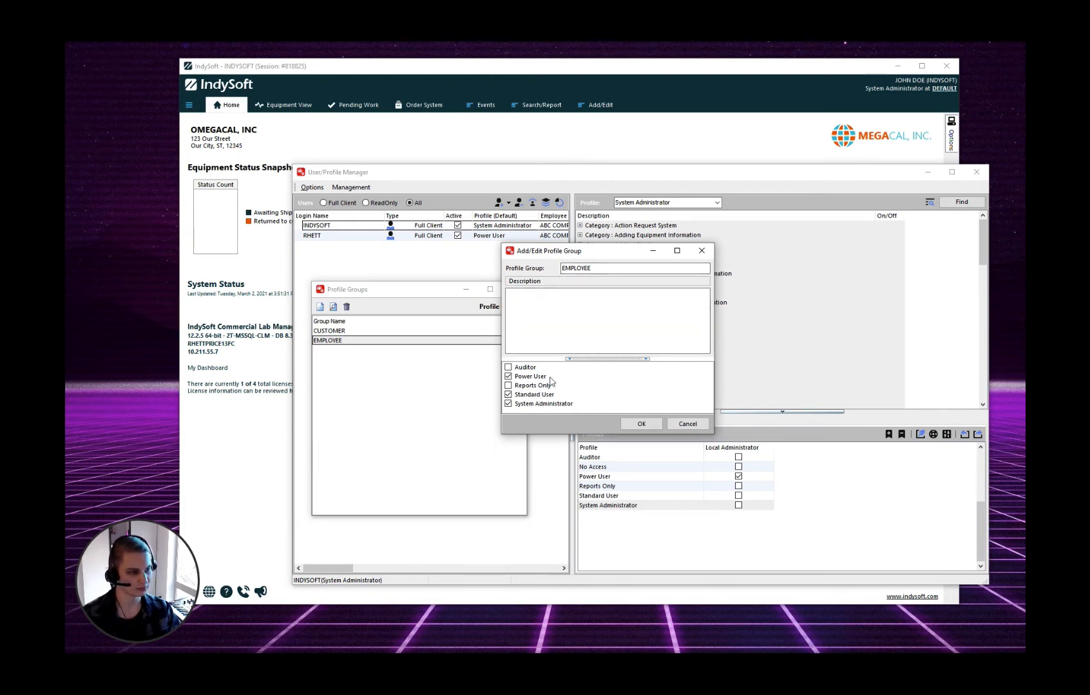
click(704, 427)
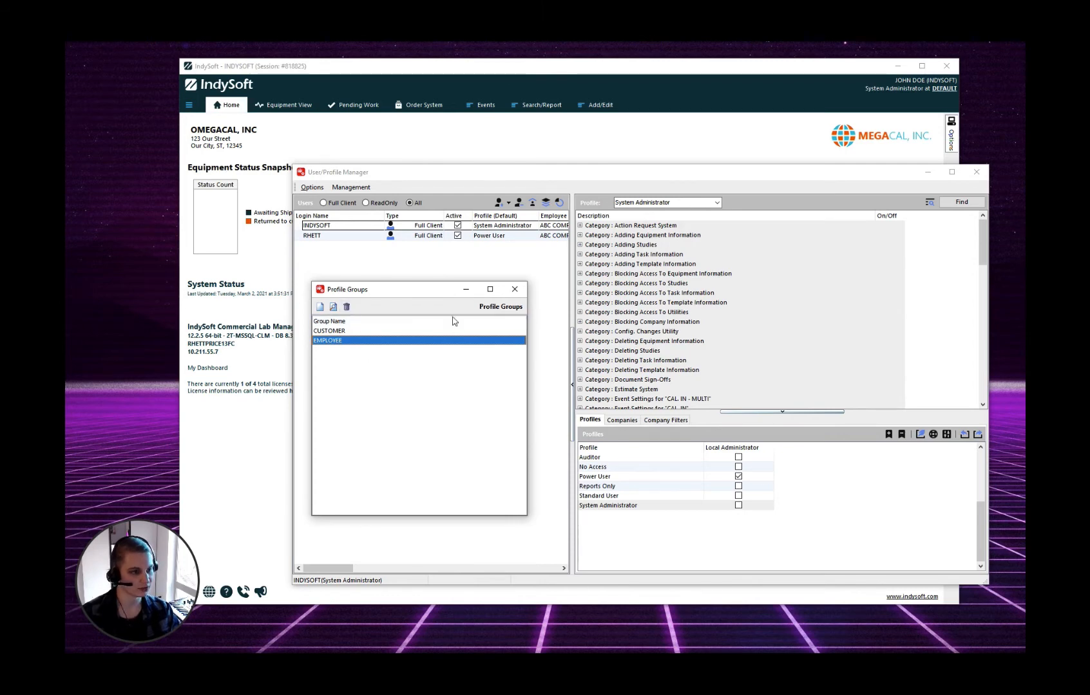
click(515, 290)
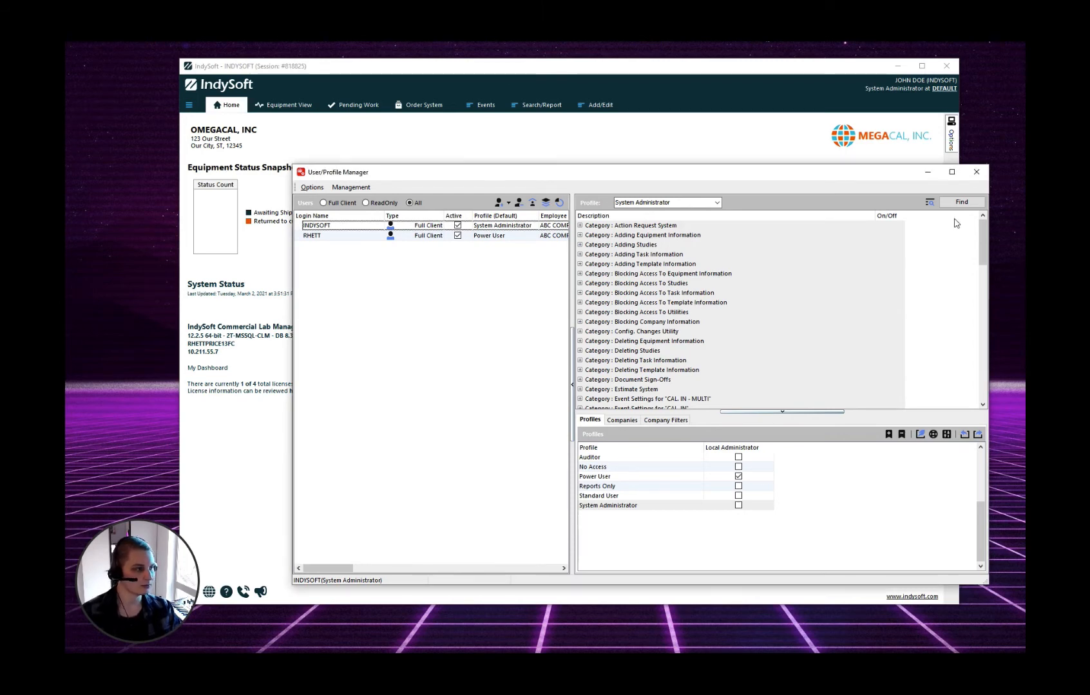
click(976, 172)
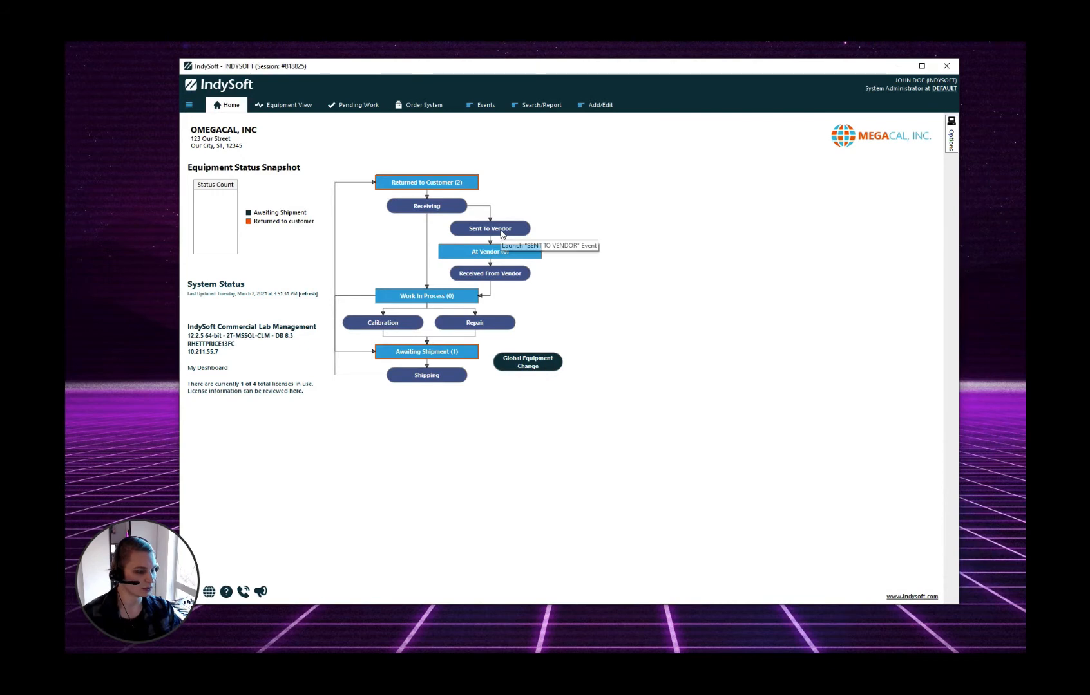
Open the CALIBRATION charge type from the editable Charge Types list
click(604, 108)
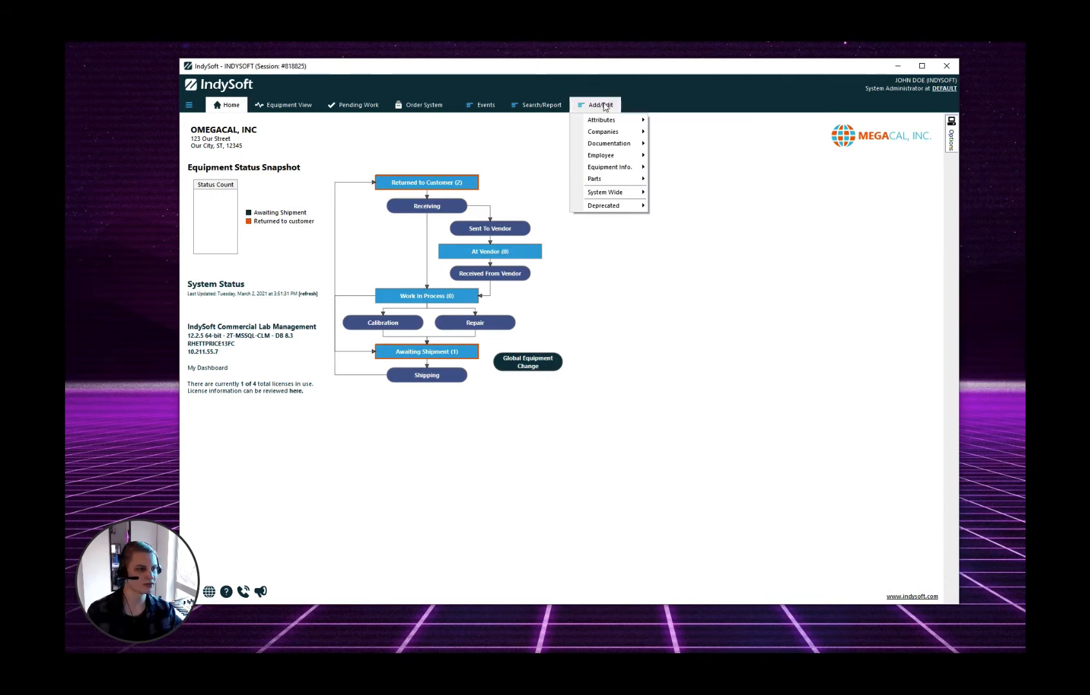
mouse_move(638, 195)
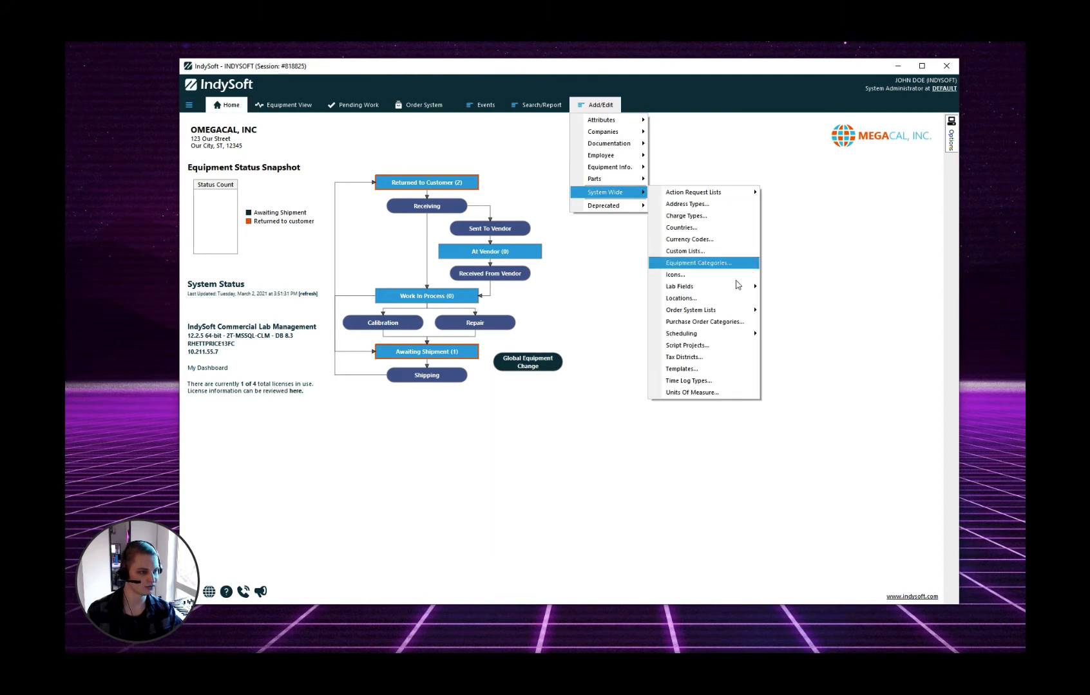
click(696, 216)
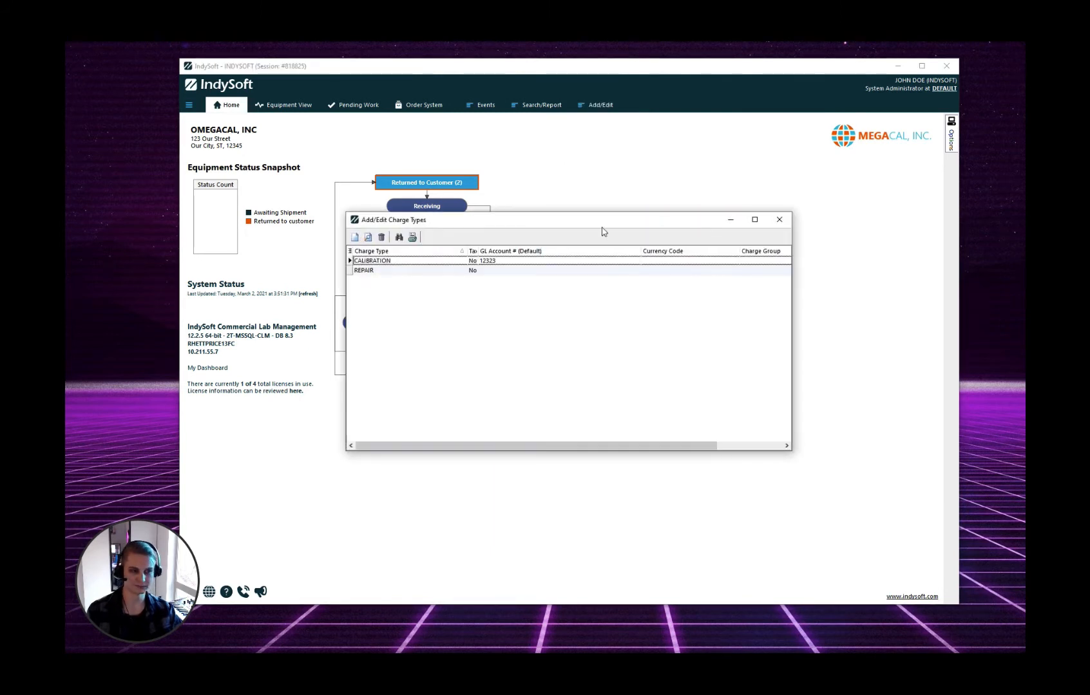
click(420, 262)
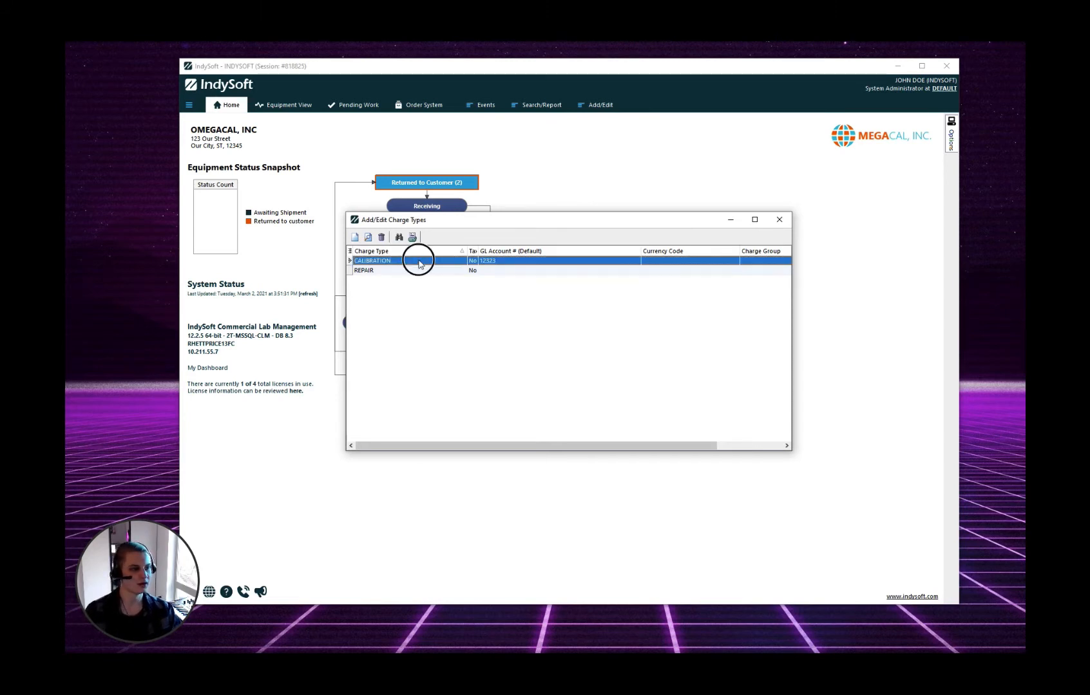
double_click(419, 262)
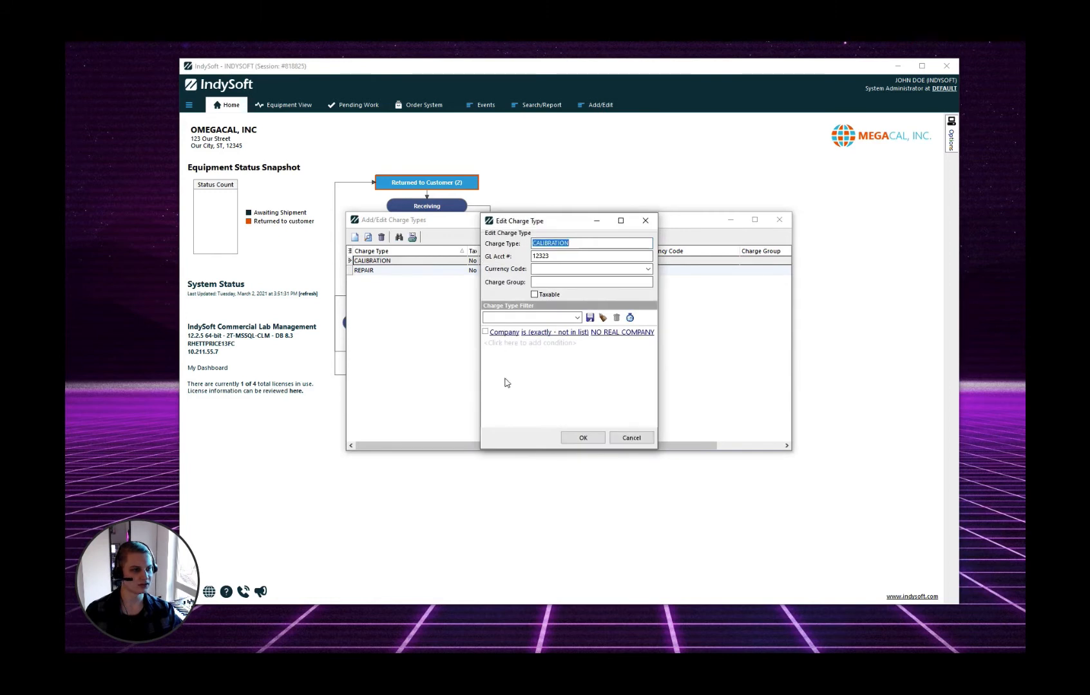
Set its filter to Profile Group is EMPLOYEE, keeping GL account 12323, and save
click(501, 333)
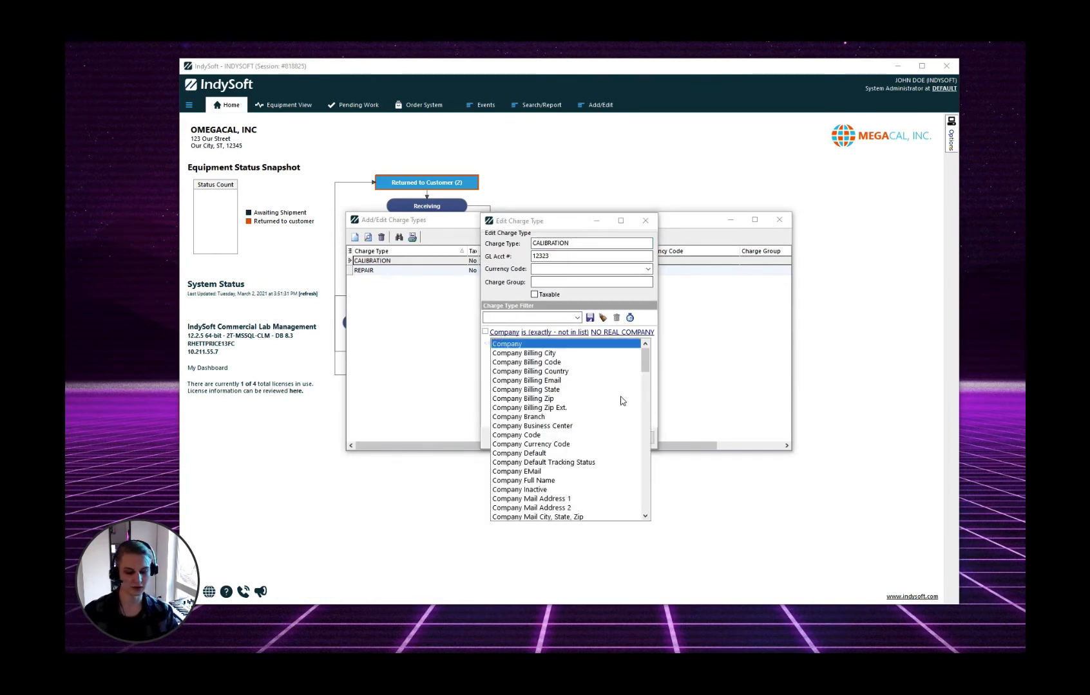
key(p)
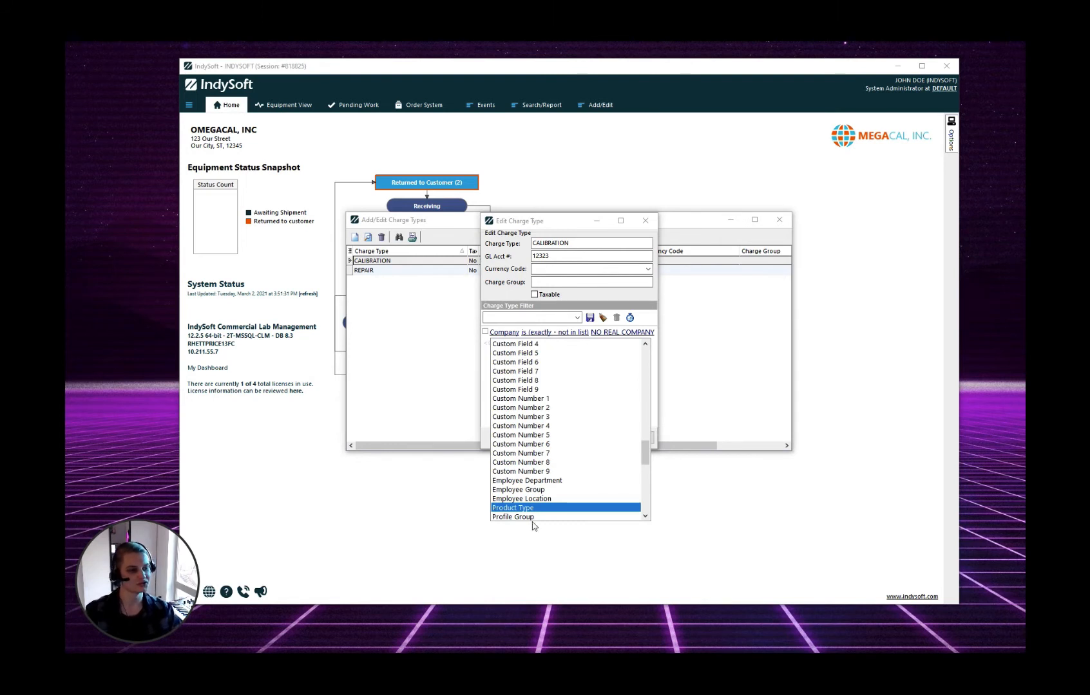
click(532, 518)
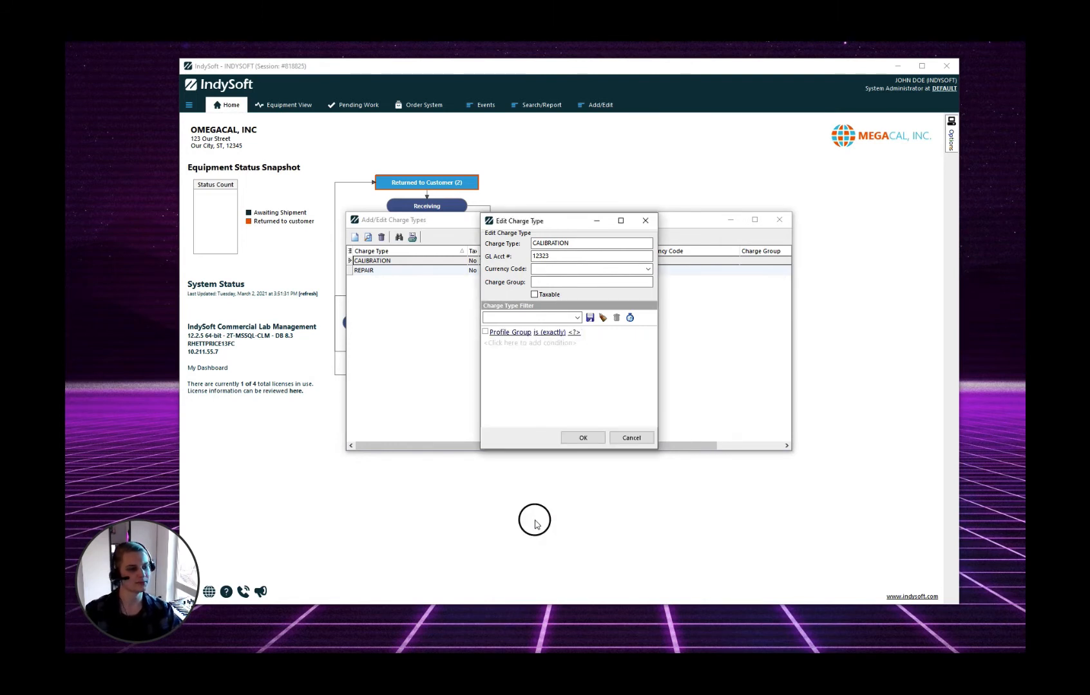
click(575, 331)
click(587, 353)
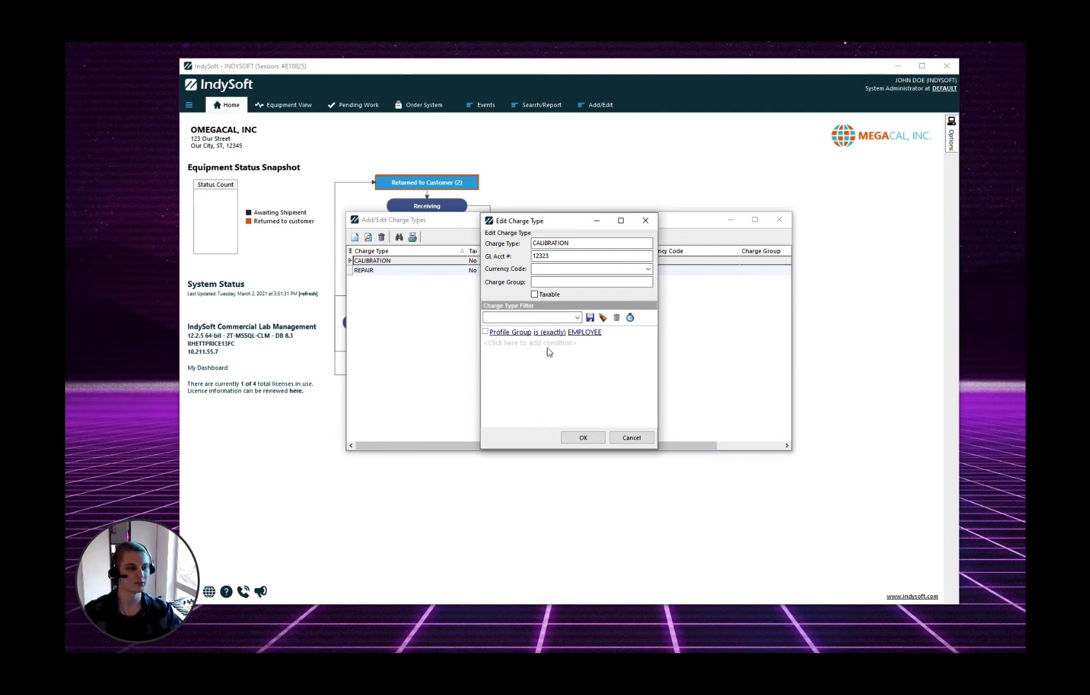
click(584, 438)
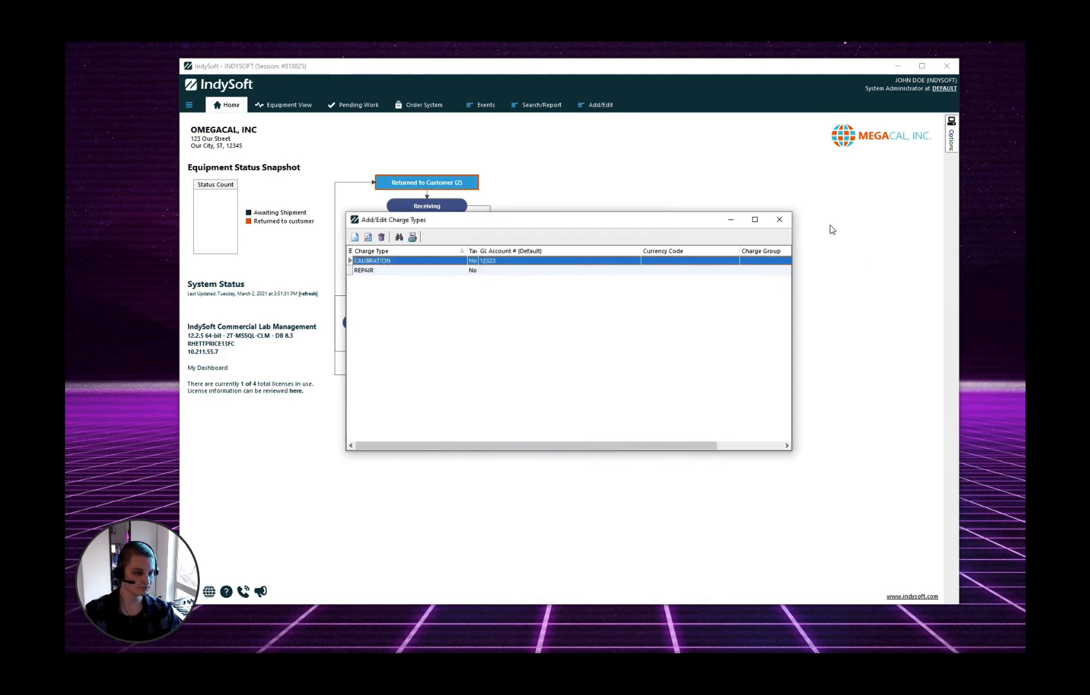
Close Charge Types and open the Workflow Configuration wizard for the CAL. IN event
click(779, 220)
click(952, 138)
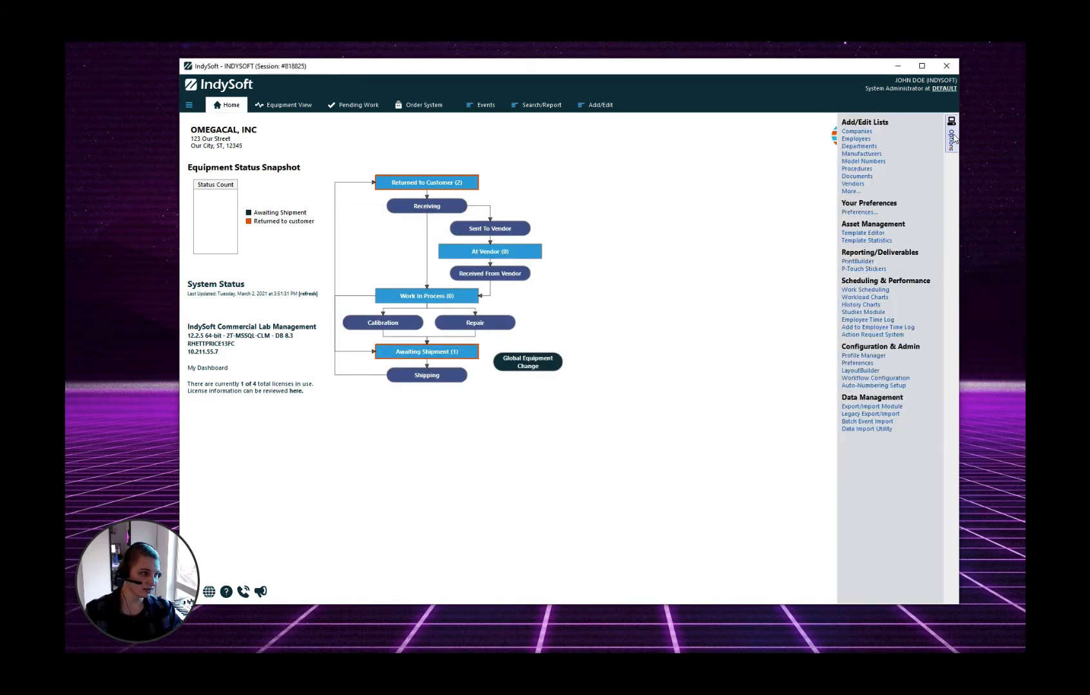
click(876, 379)
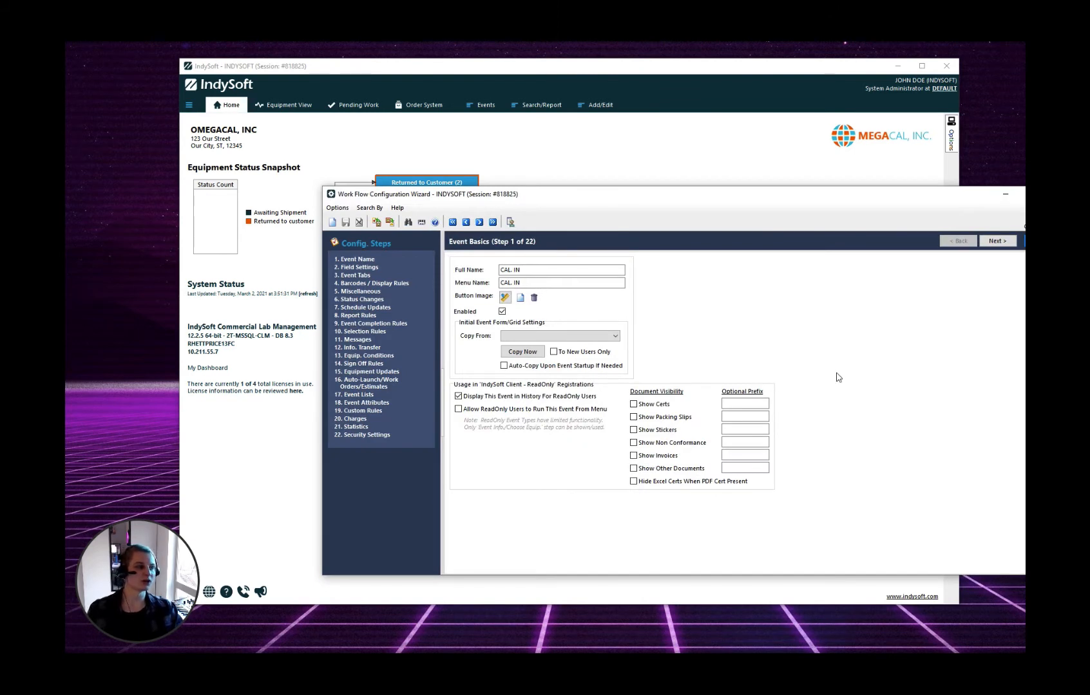
Reposition the wizard on screen and go to step 4, Barcodes/Display Rules
drag(740, 197, 642, 201)
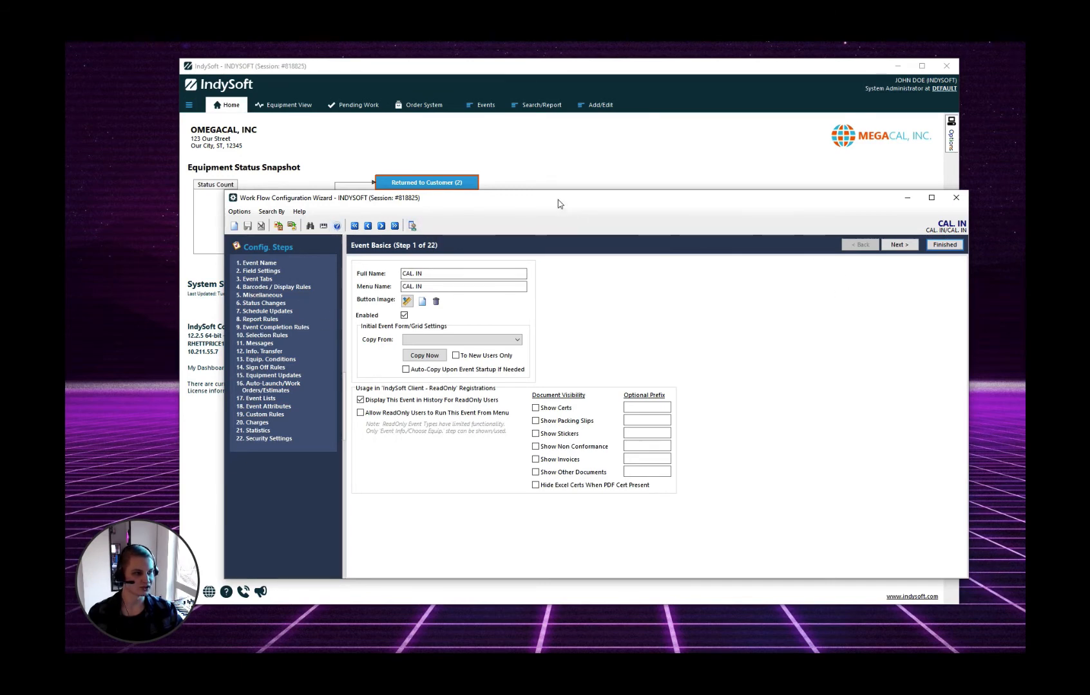
drag(557, 199, 573, 212)
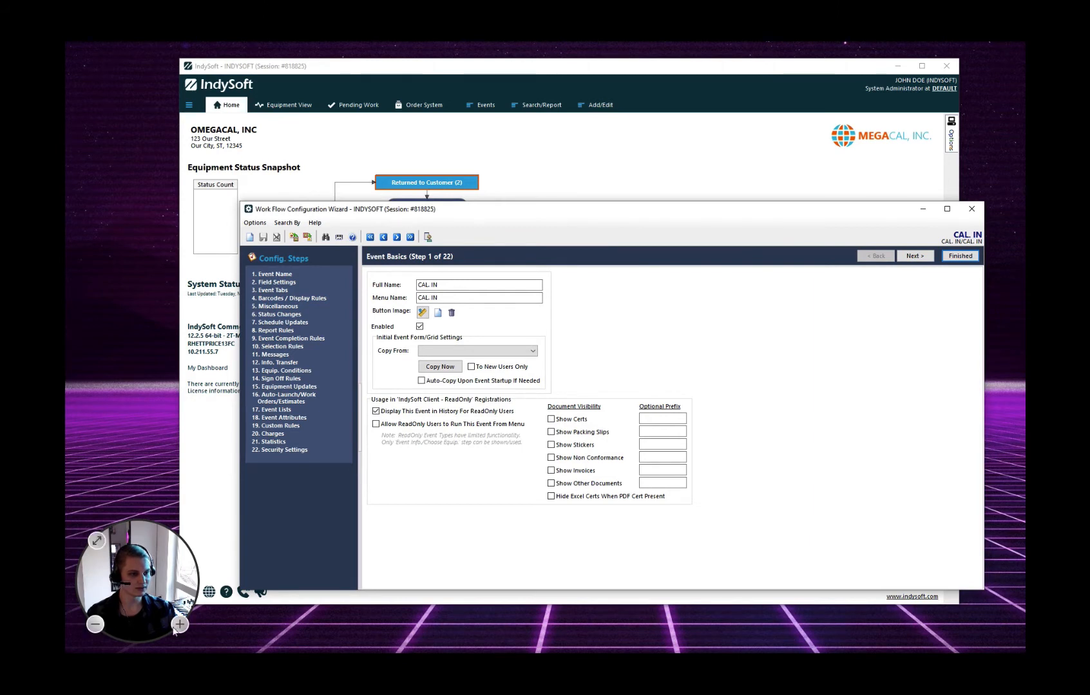
mouse_move(424, 663)
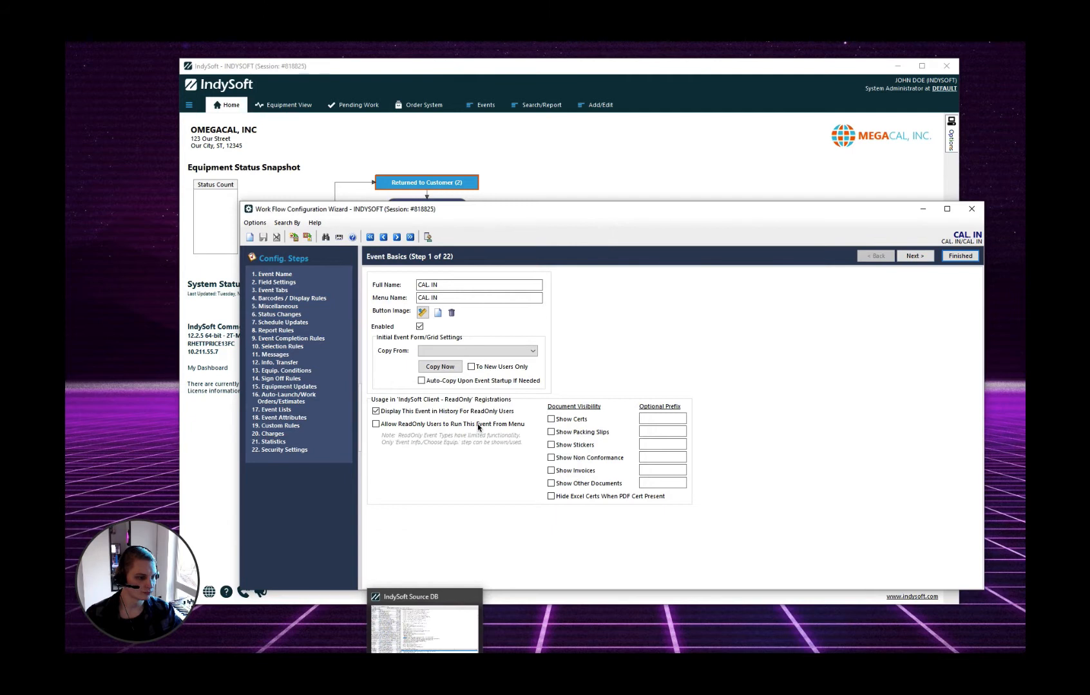
click(300, 300)
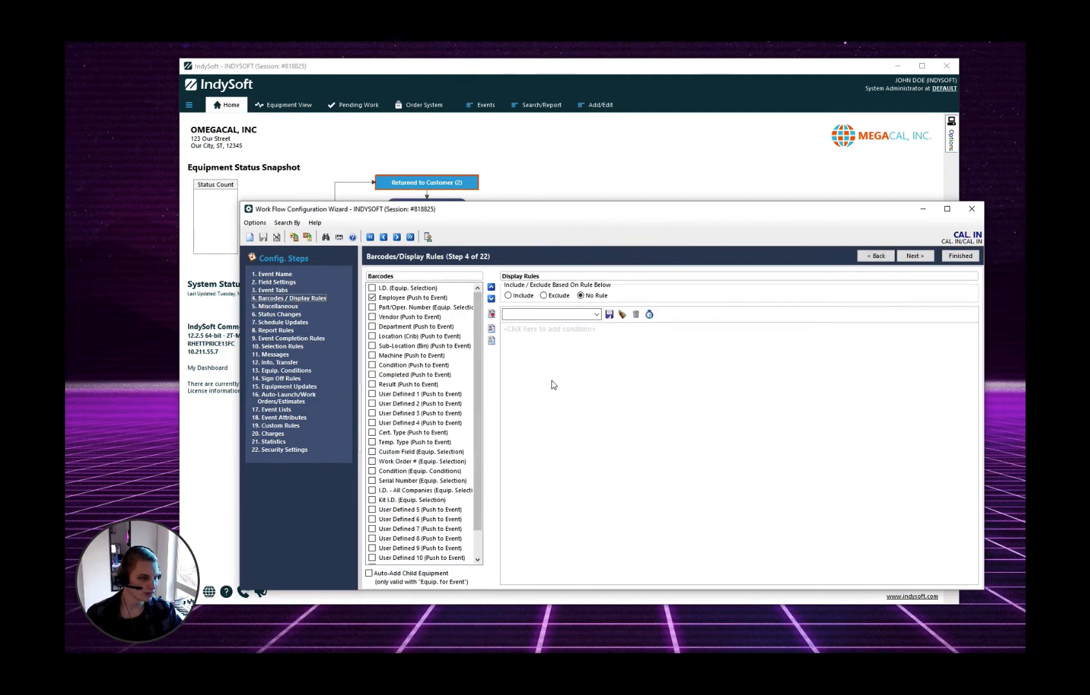
Set the CAL. IN display rule to Include only when Profile Group is EMPLOYEE
click(522, 298)
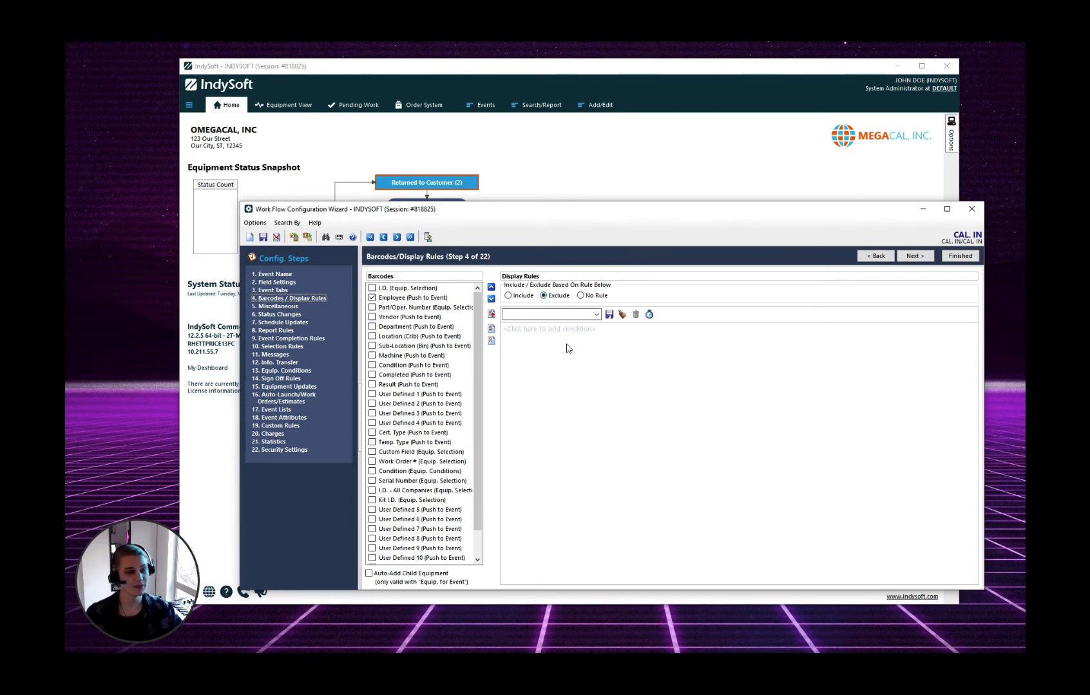
click(519, 298)
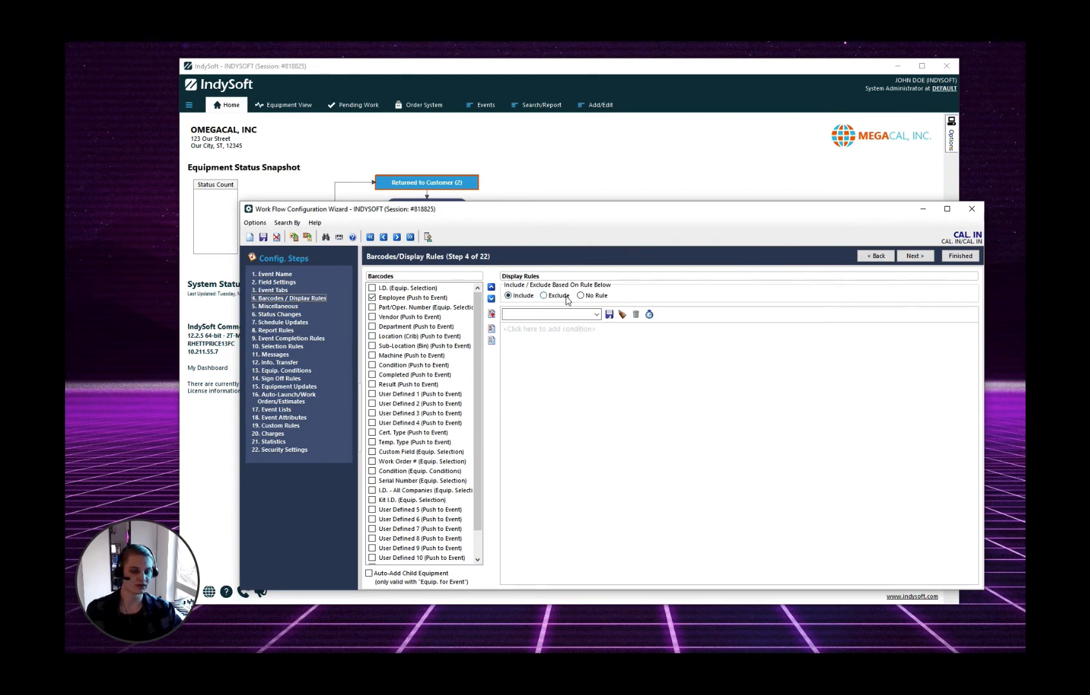
click(528, 330)
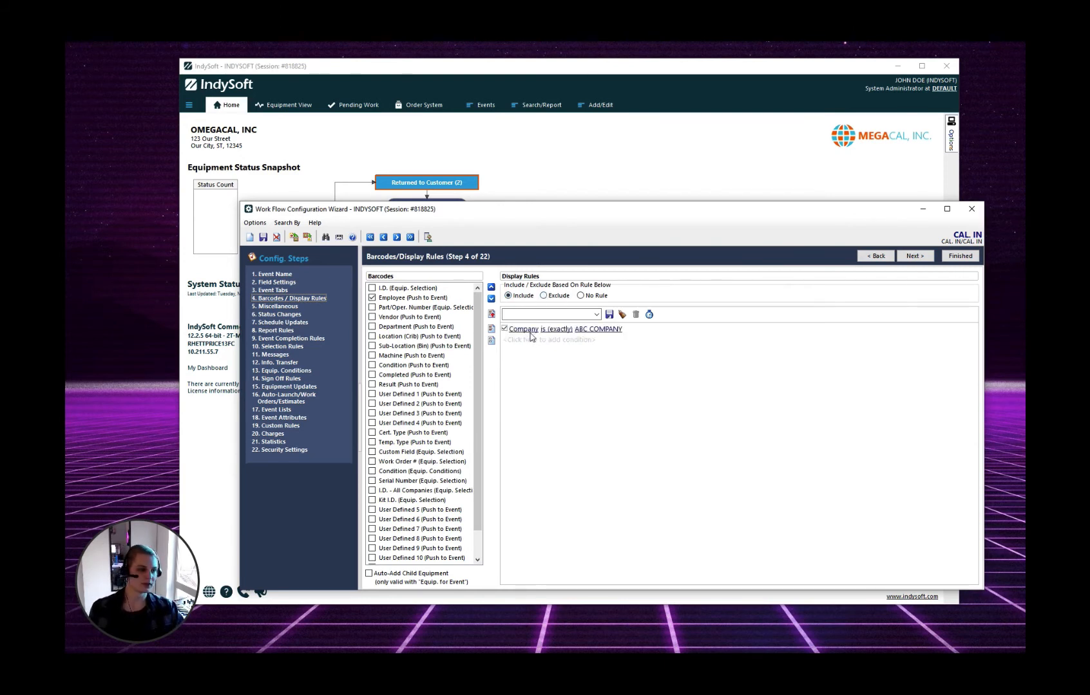
click(524, 330)
key(p)
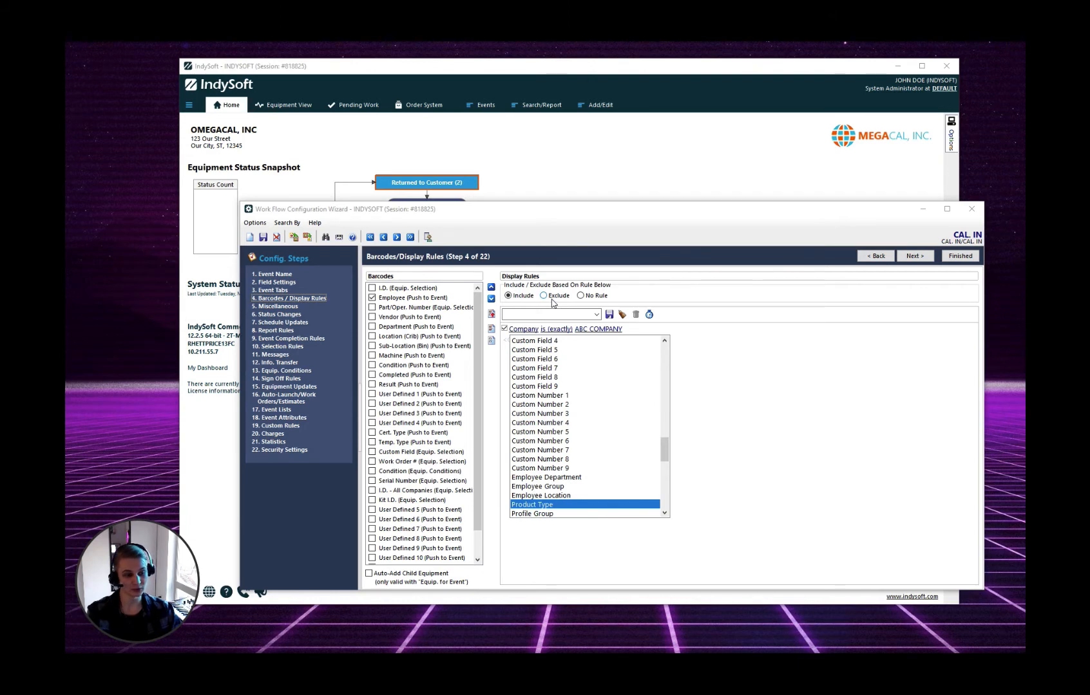
click(545, 515)
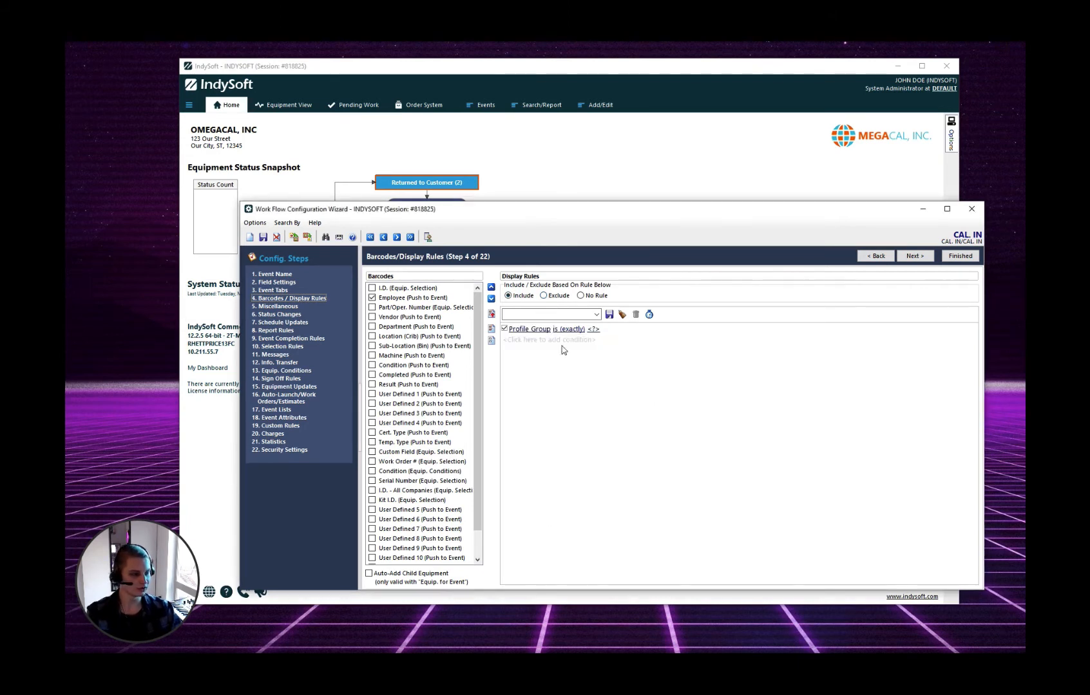
click(593, 330)
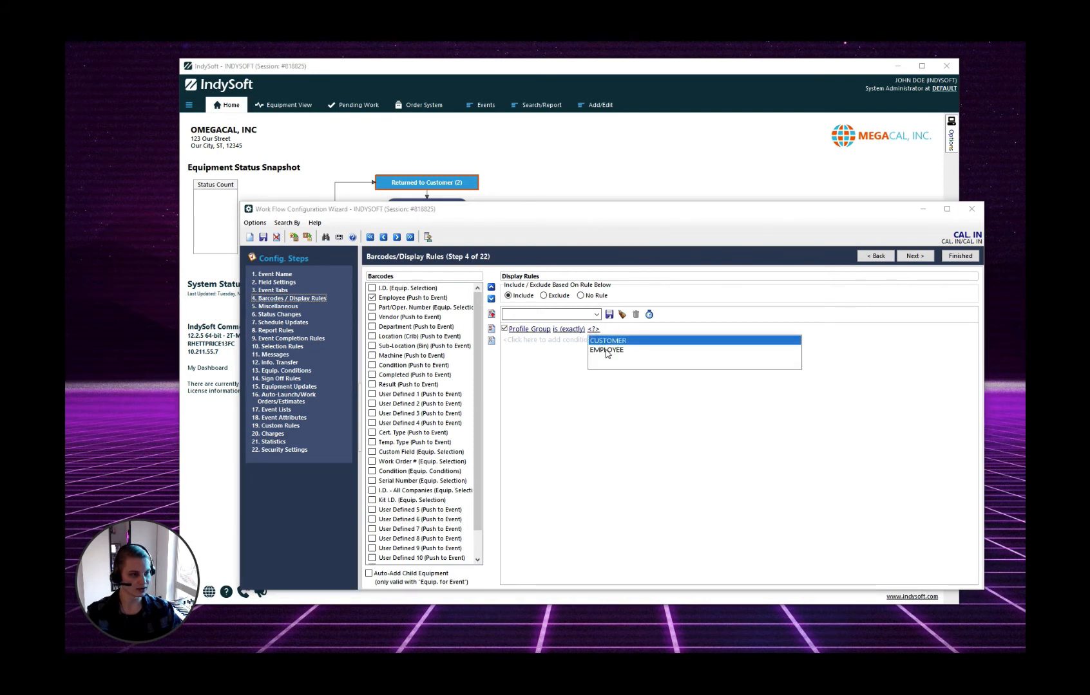
click(605, 349)
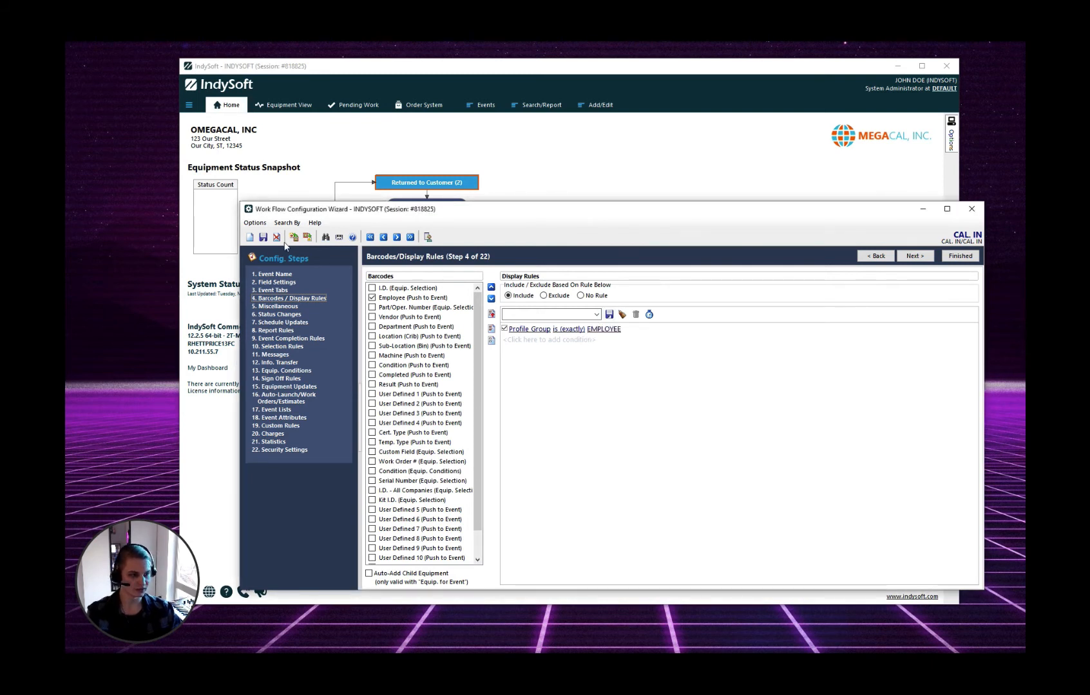
Save the workflow configuration with check-in note 'test' and return to the home page
click(263, 237)
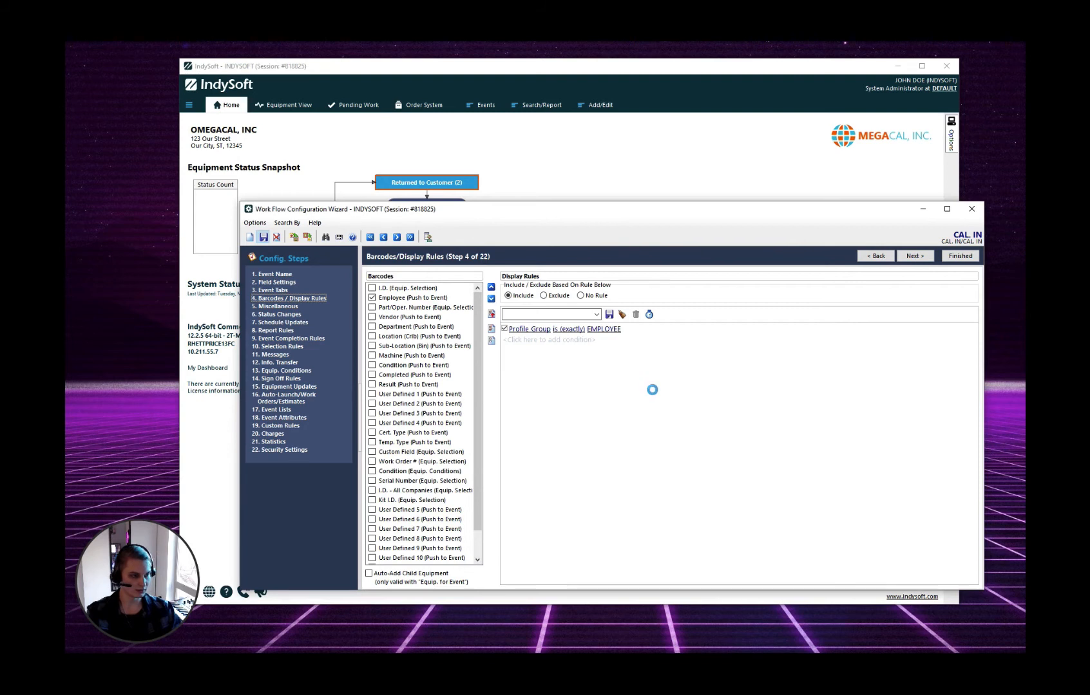
text(test)
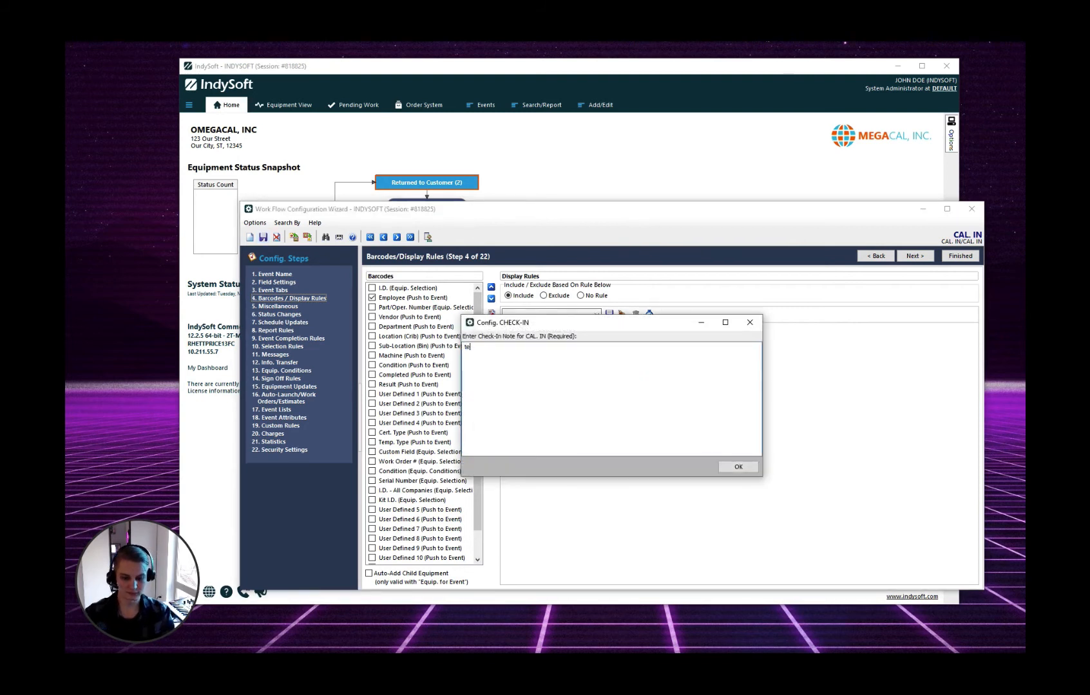
key(Tab)
key(Return)
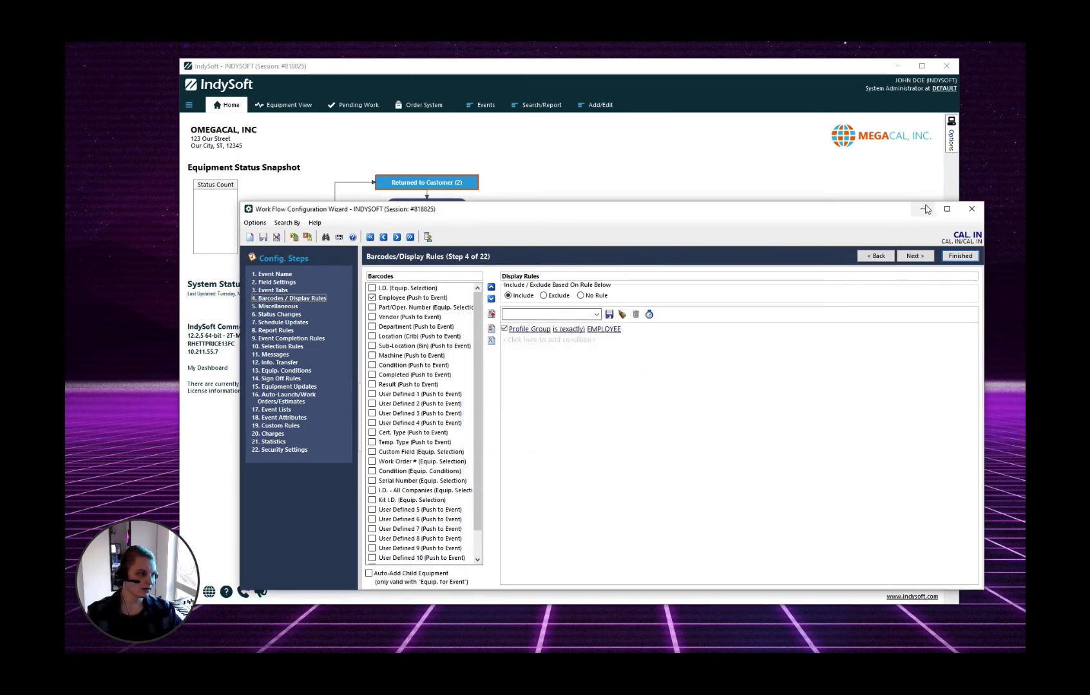
click(924, 208)
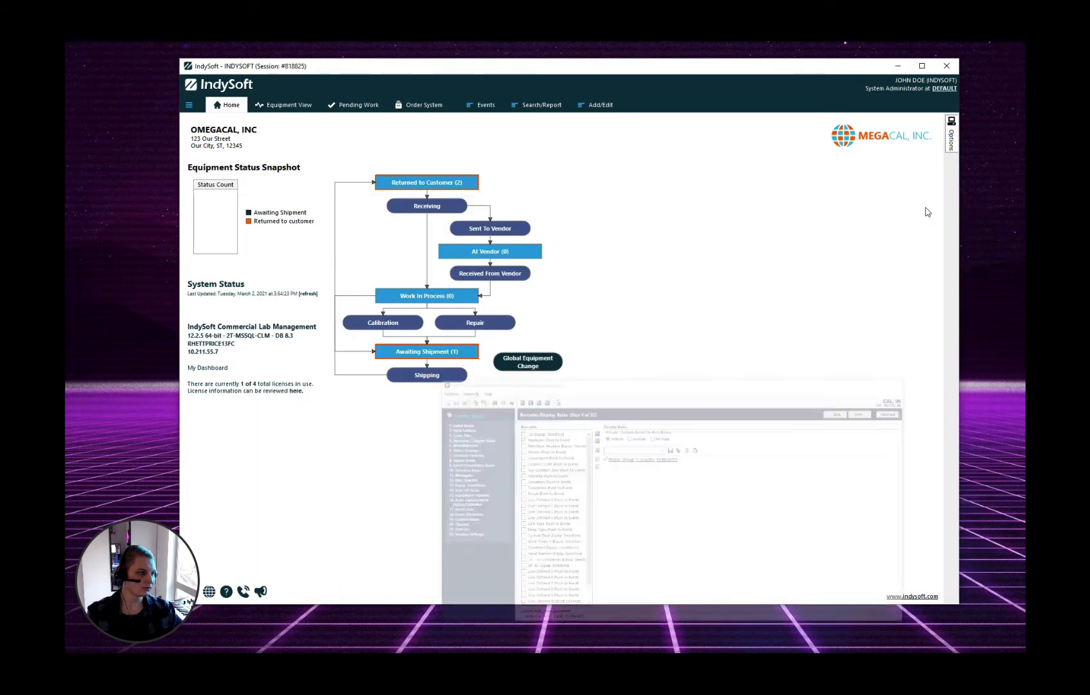
Right-click a blank area of the Home page to show its layout options menu
right_click(315, 427)
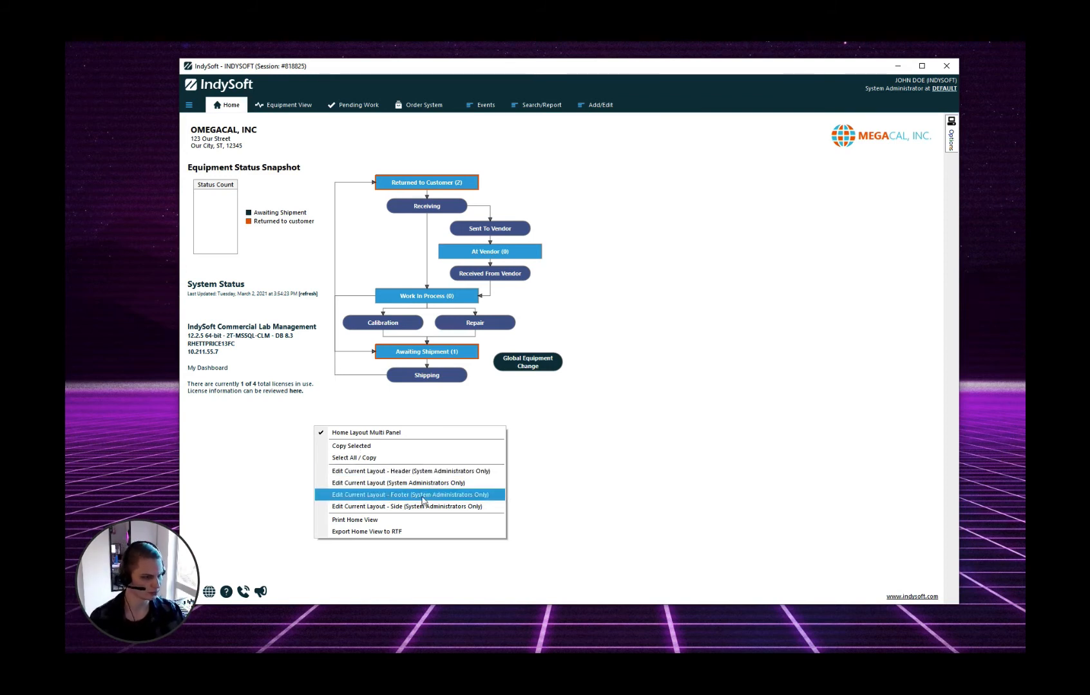
Edit the current layout, typing !EMBEDIF=EMPLOYEE;EMPLOYEE! on the blank line under System Status
click(382, 484)
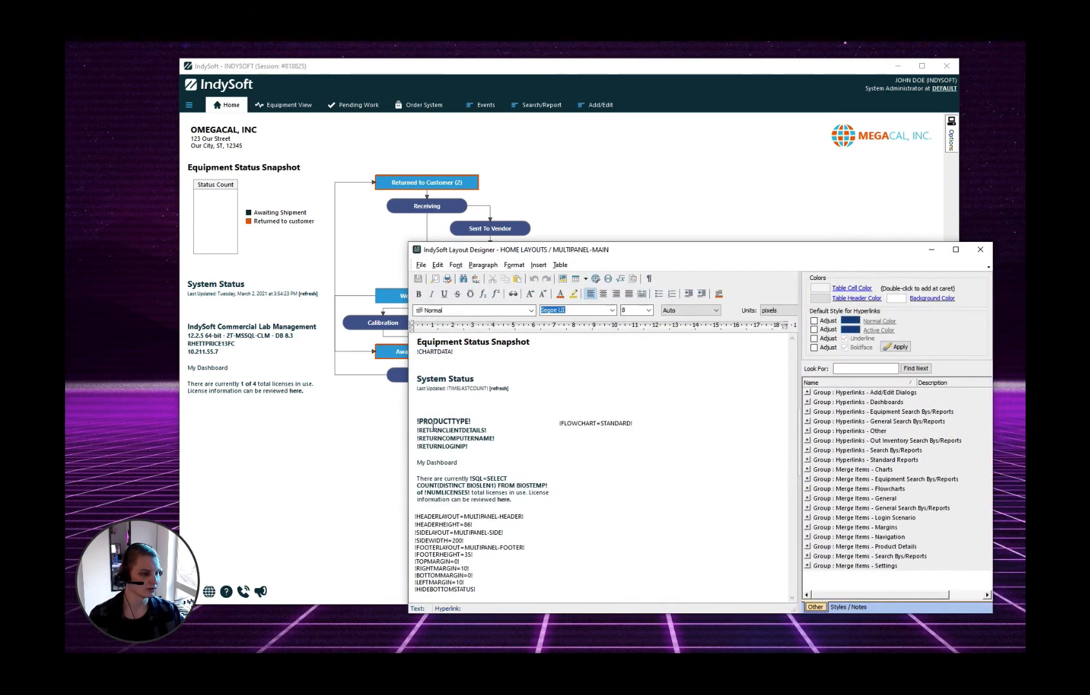
click(420, 403)
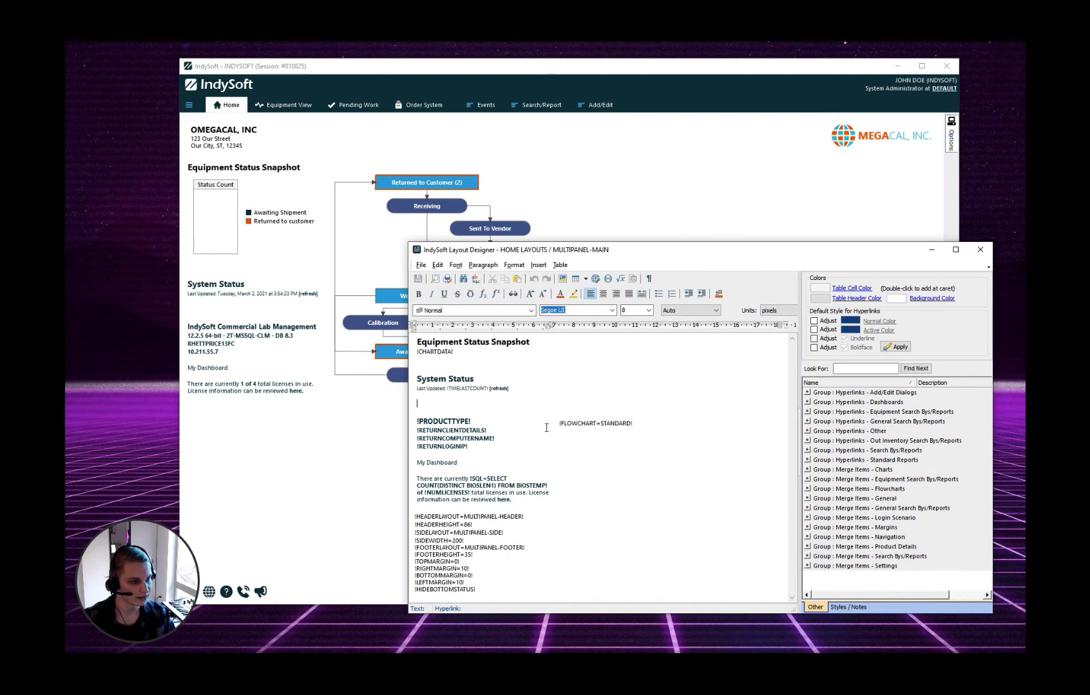
text(!)
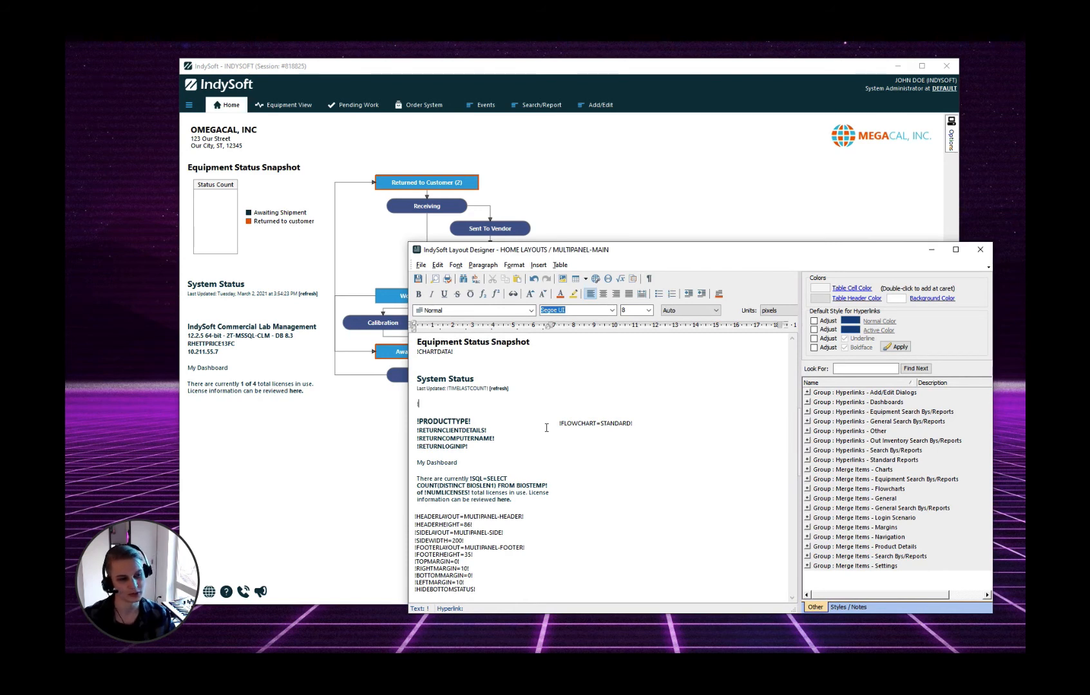
text(EMBEDIF)
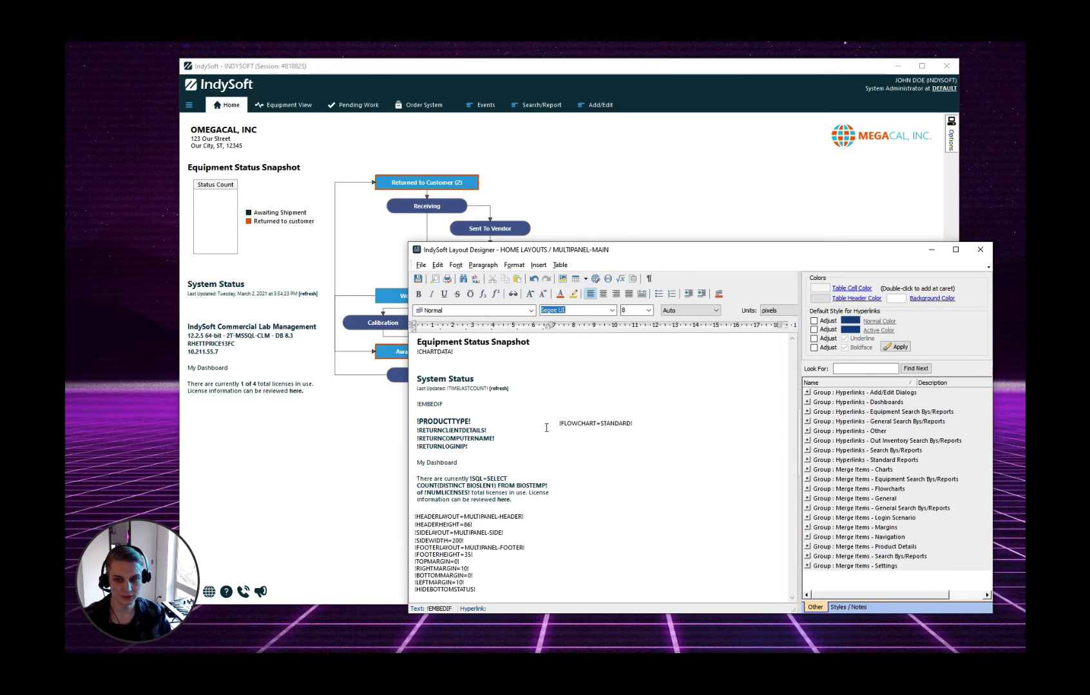
text(=EMPLOYEE)
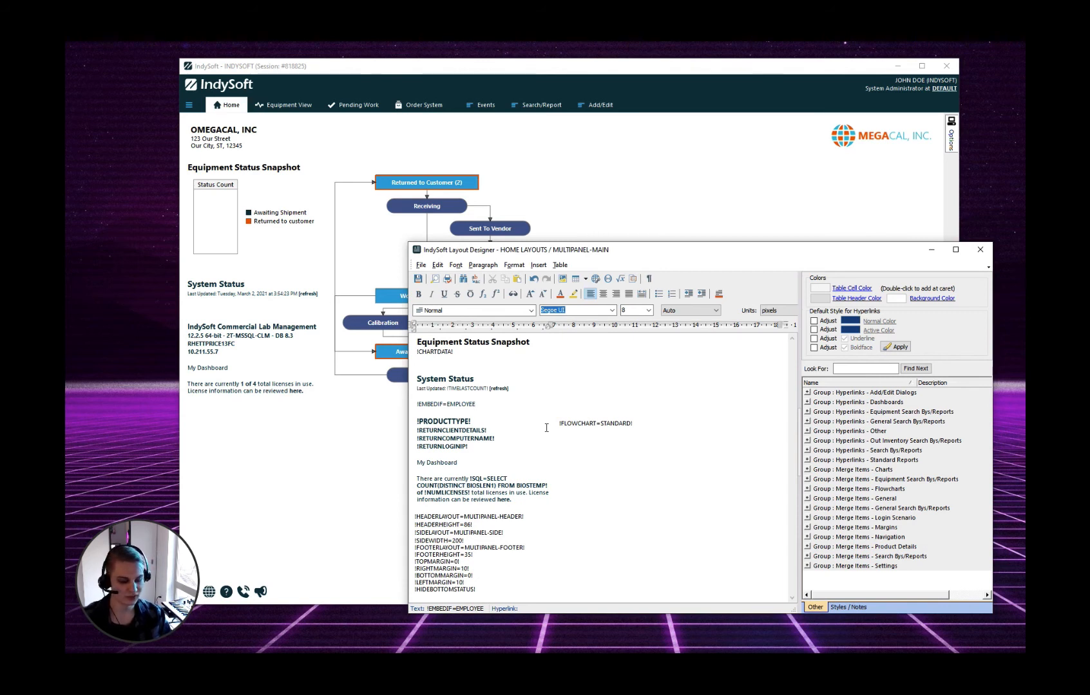
text(;)
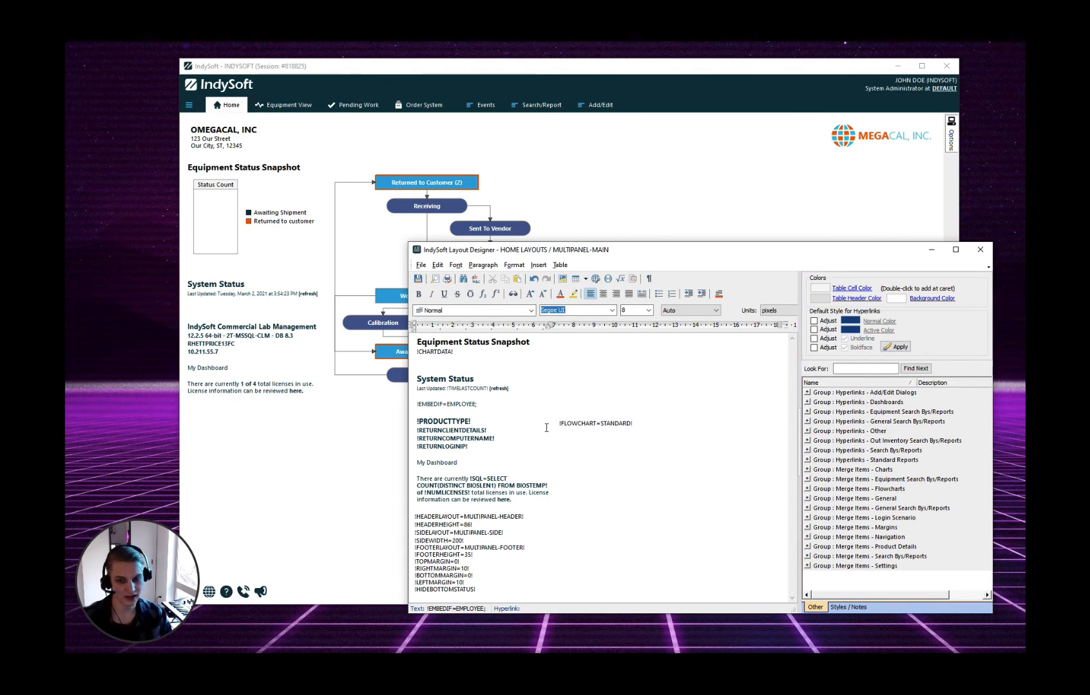
text(EMPLO)
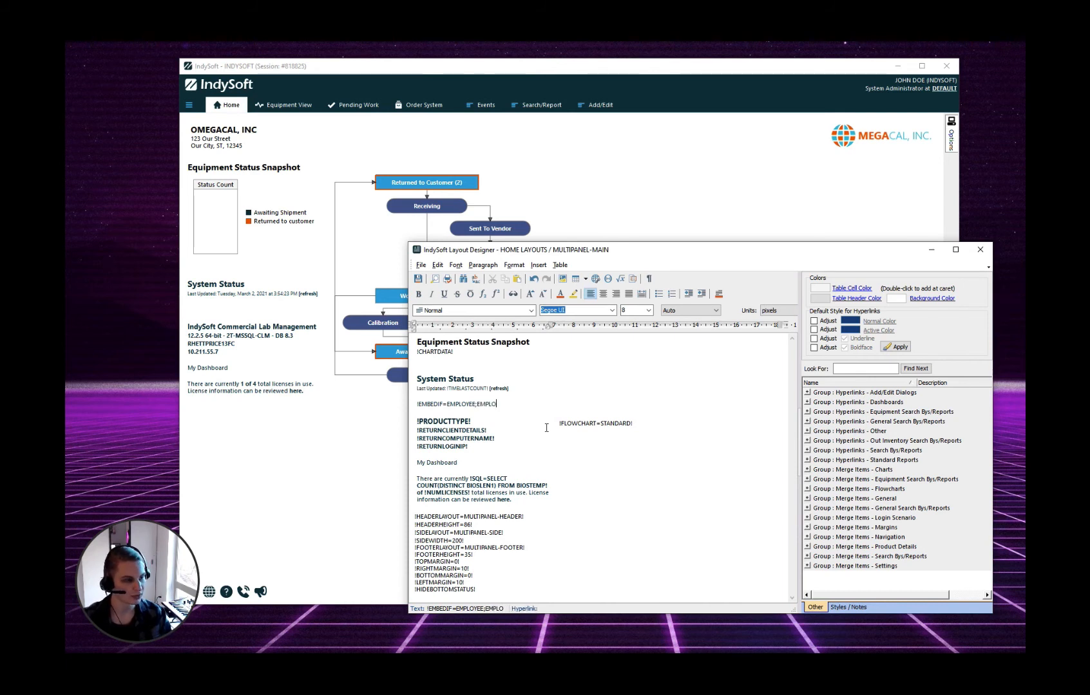
text(YEE)
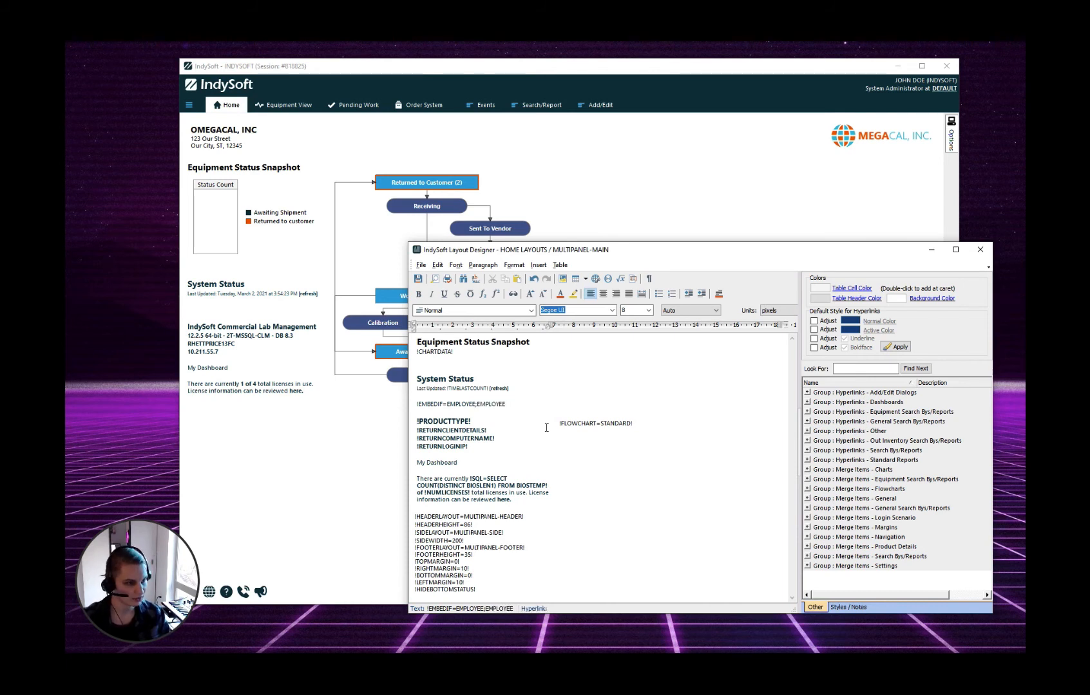
text(!)
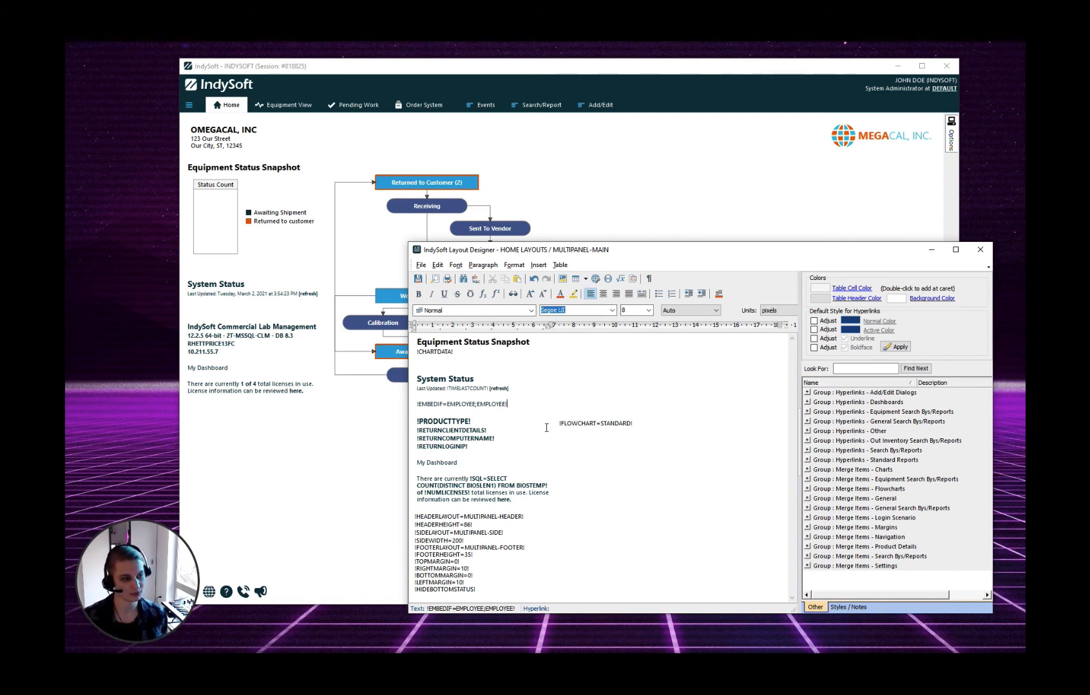
Save the layout with check-in note 'test' and bring the home page forward showing Employees Here!
click(418, 279)
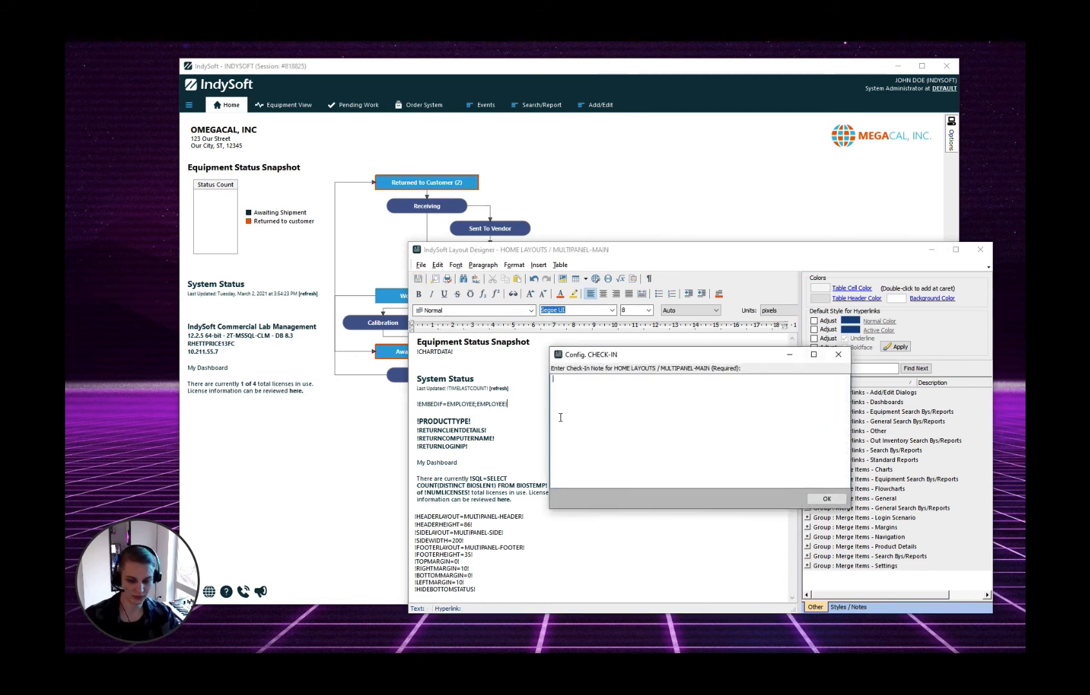
text(test)
key(Tab)
key(Return)
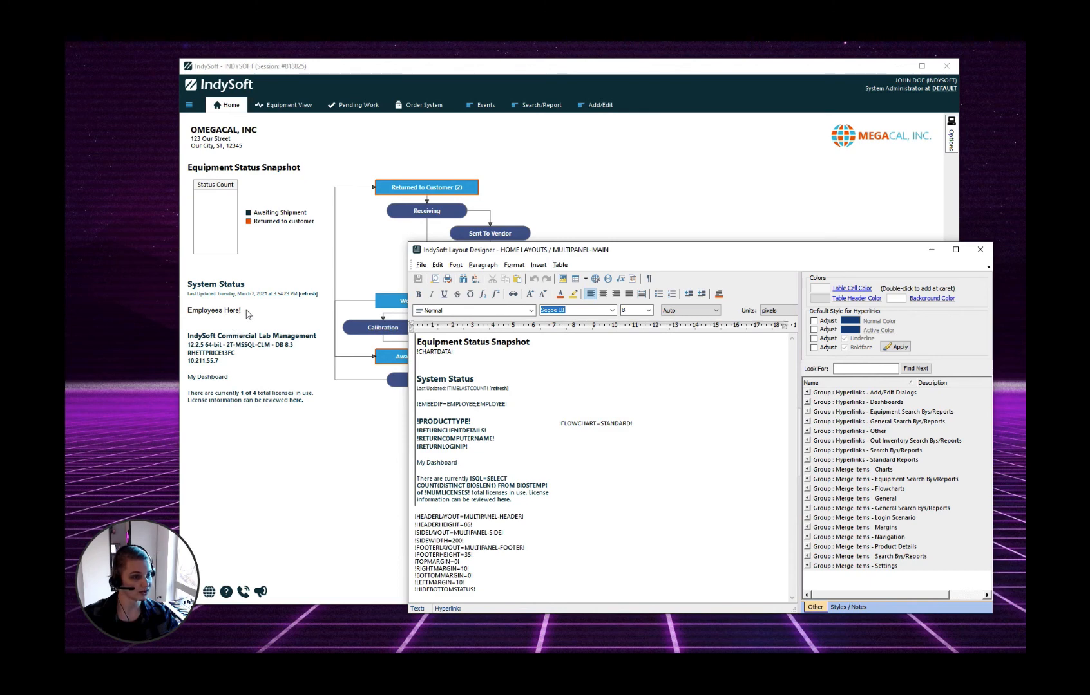
click(220, 314)
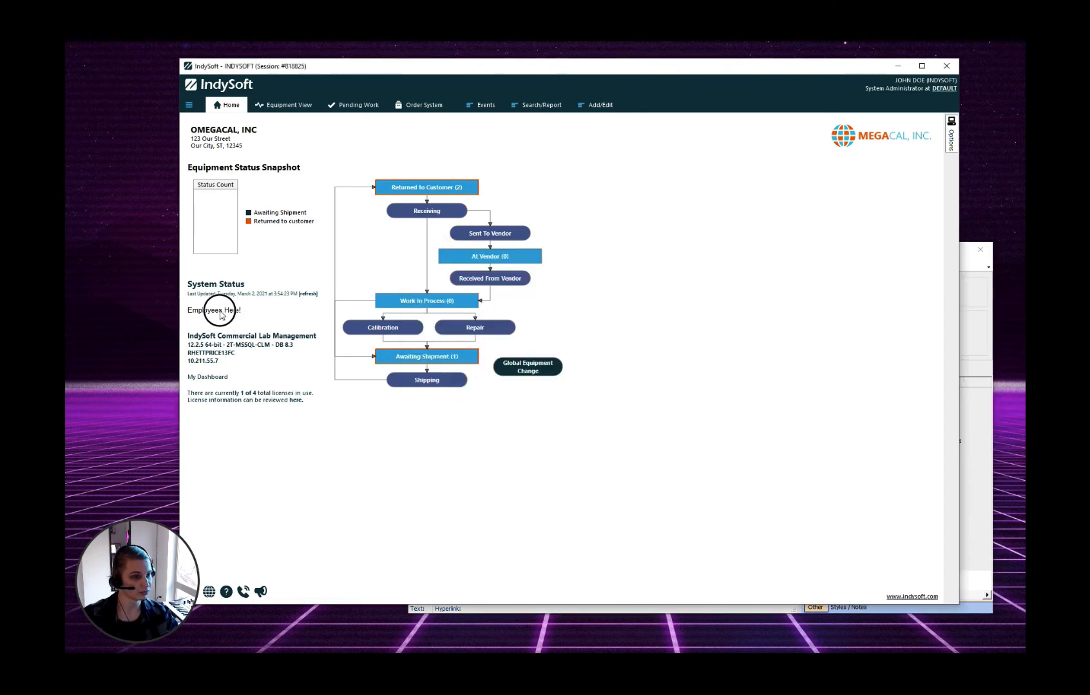
Open LayoutBuilder from the Options panel and select the EMPLOYEE home layout
click(951, 138)
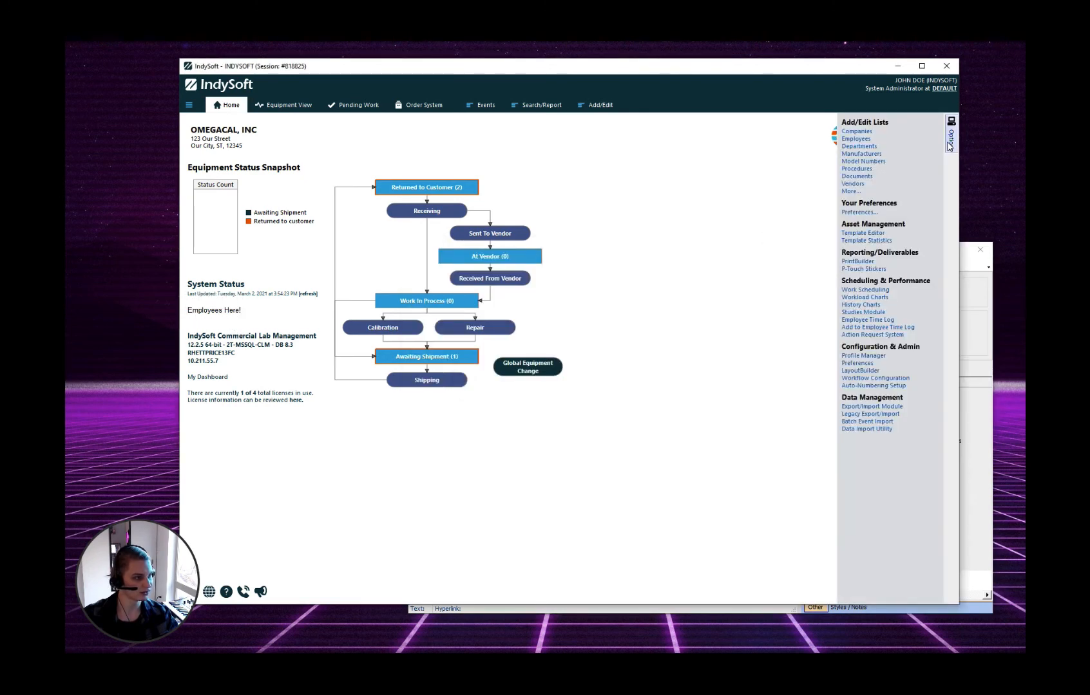
click(871, 372)
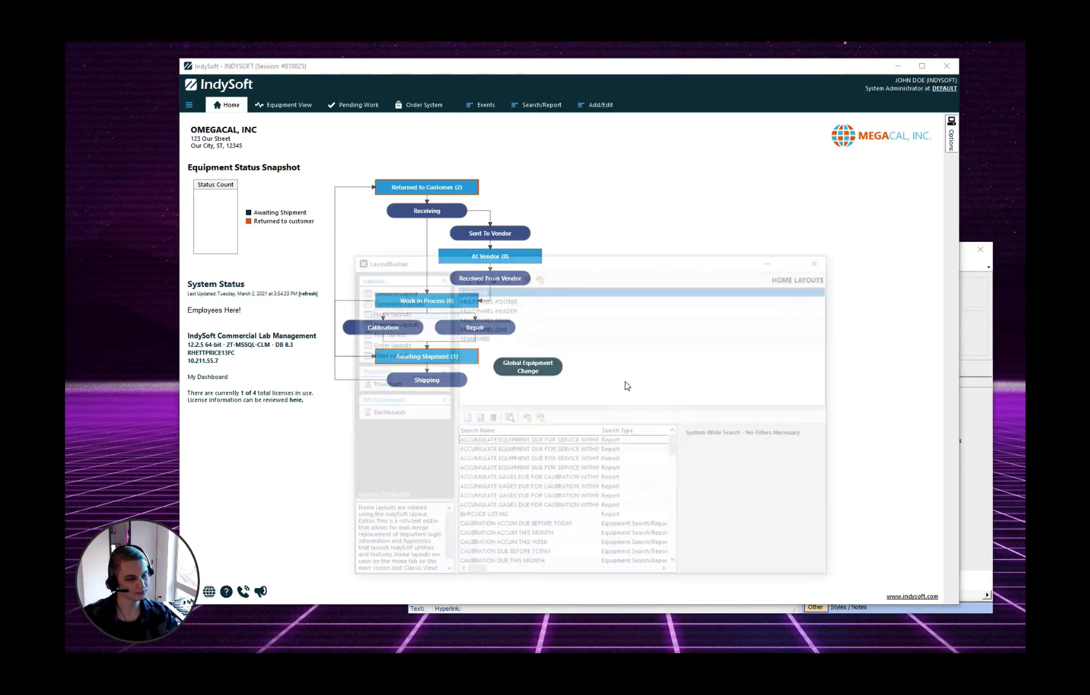
click(478, 289)
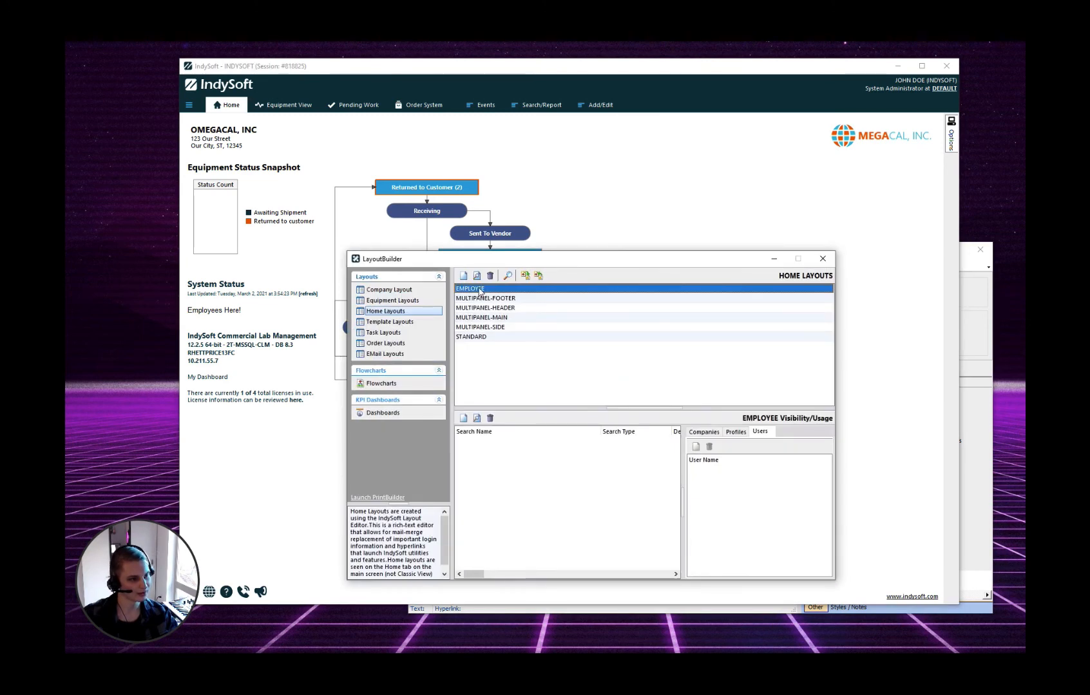
Check the EMPLOYEE name in the main layout's embed tag, then reselect EMPLOYEE in LayoutBuilder
click(964, 325)
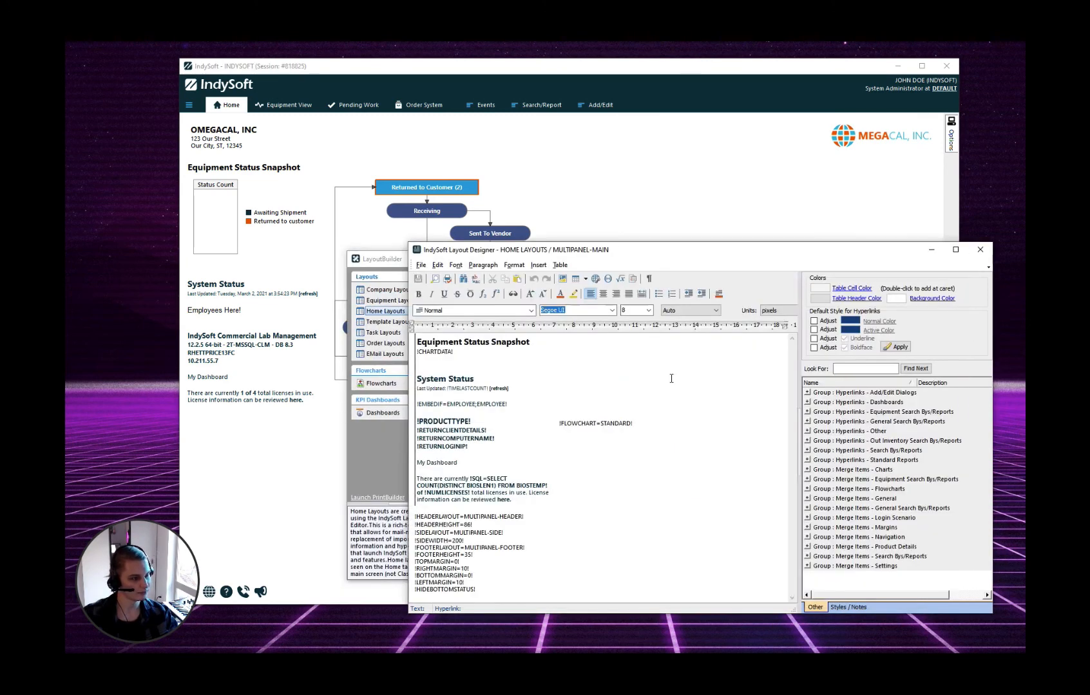
drag(447, 404, 476, 405)
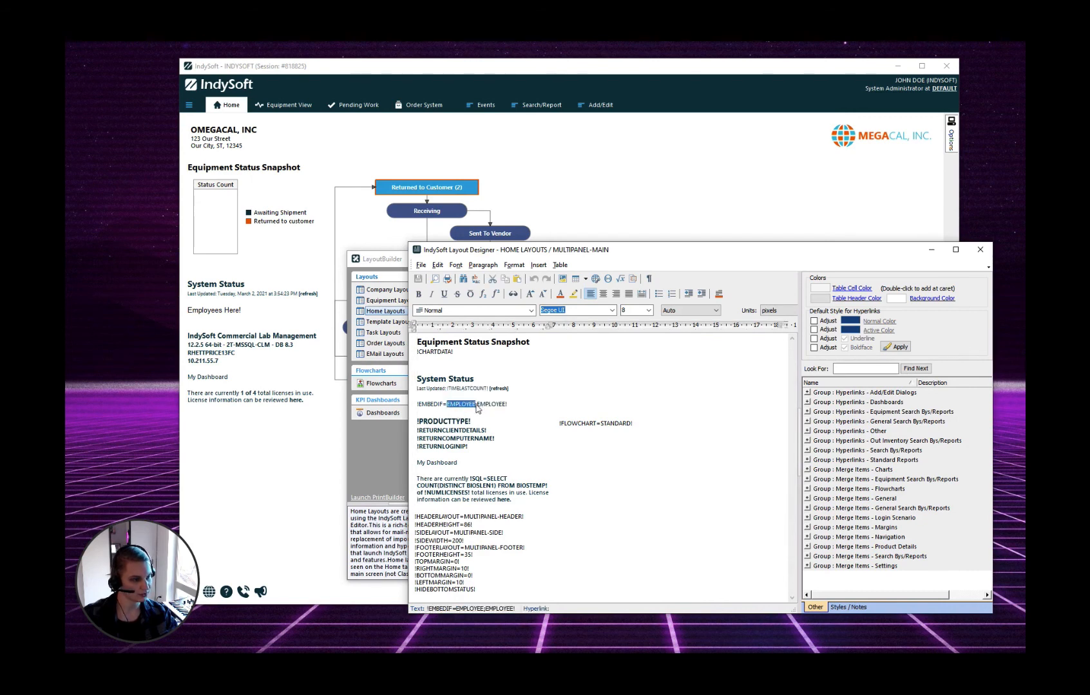
click(486, 413)
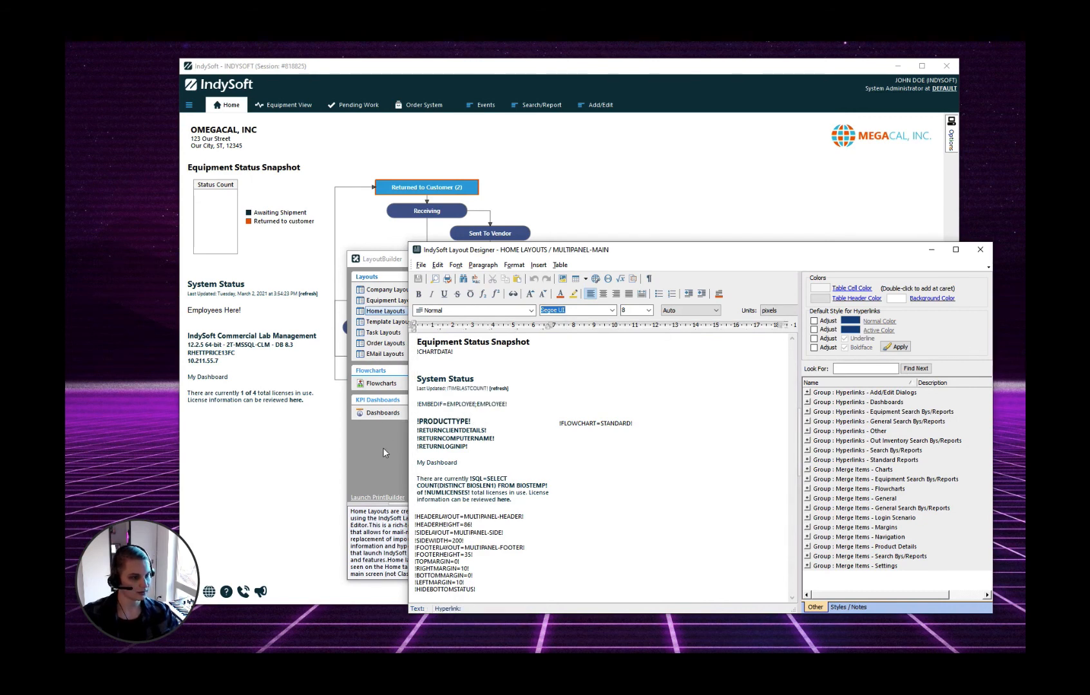
click(383, 448)
click(491, 290)
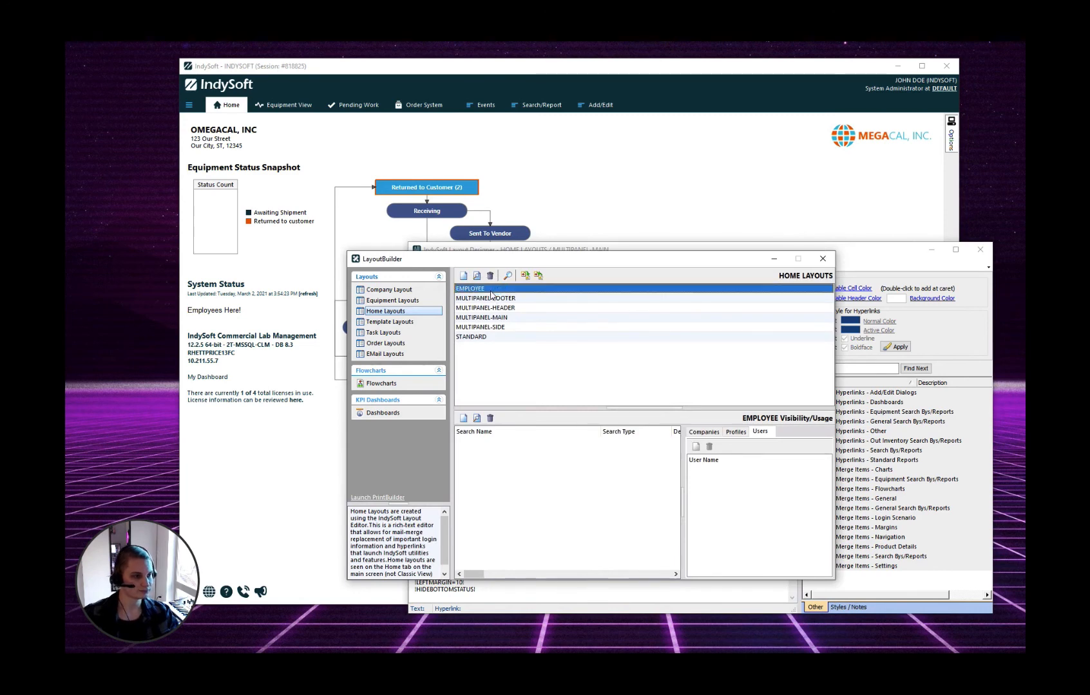
Open the EMPLOYEE layout and add an Example! line below Employees Here!
double_click(506, 289)
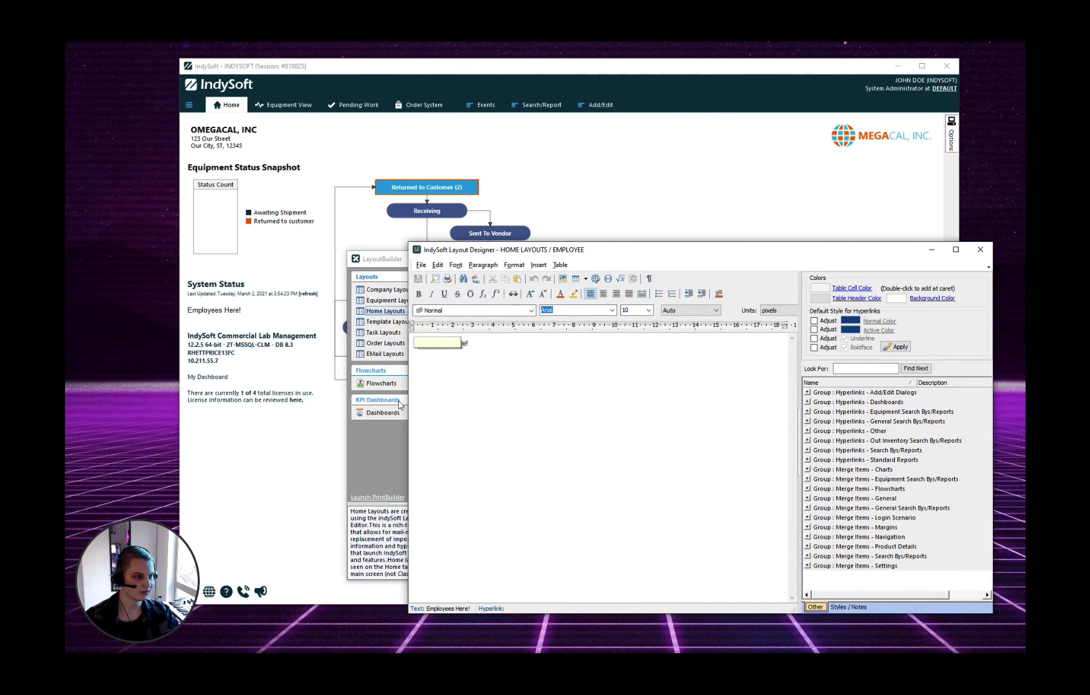
click(483, 352)
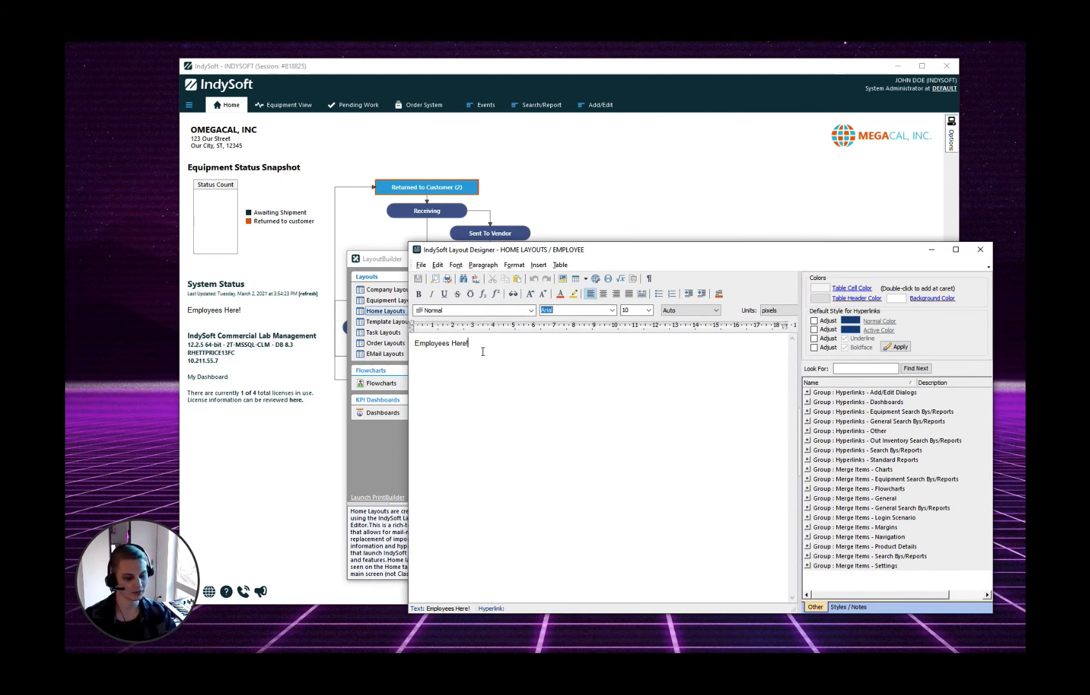
key(Return)
text(Example!)
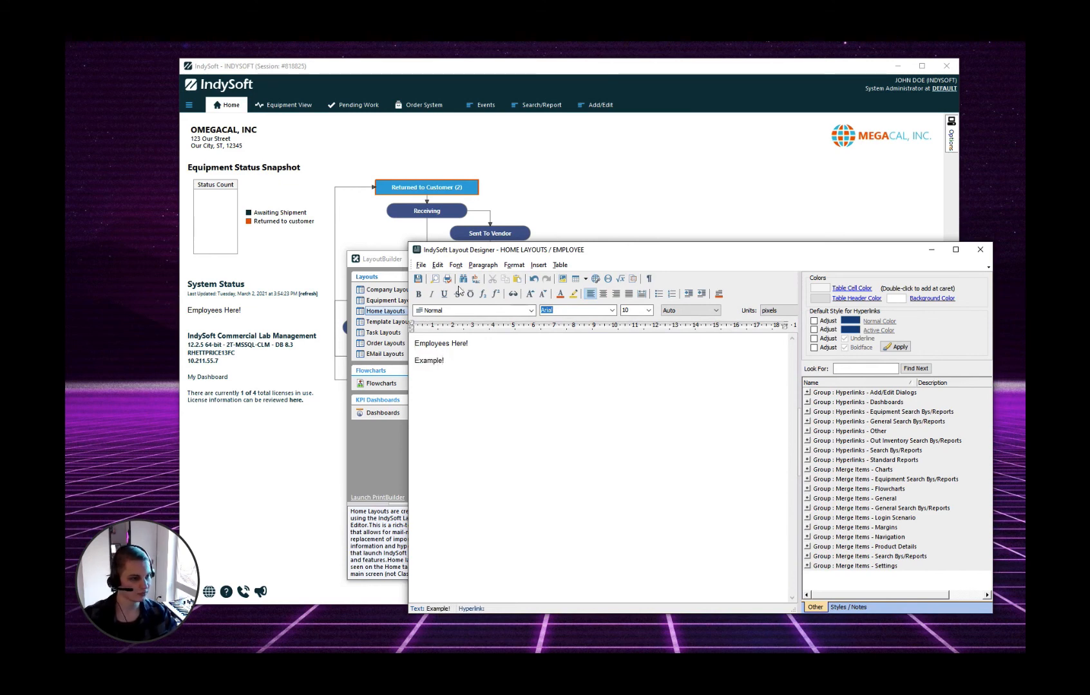
Save the EMPLOYEE layout with check-in note 'test' and close the designer
click(417, 279)
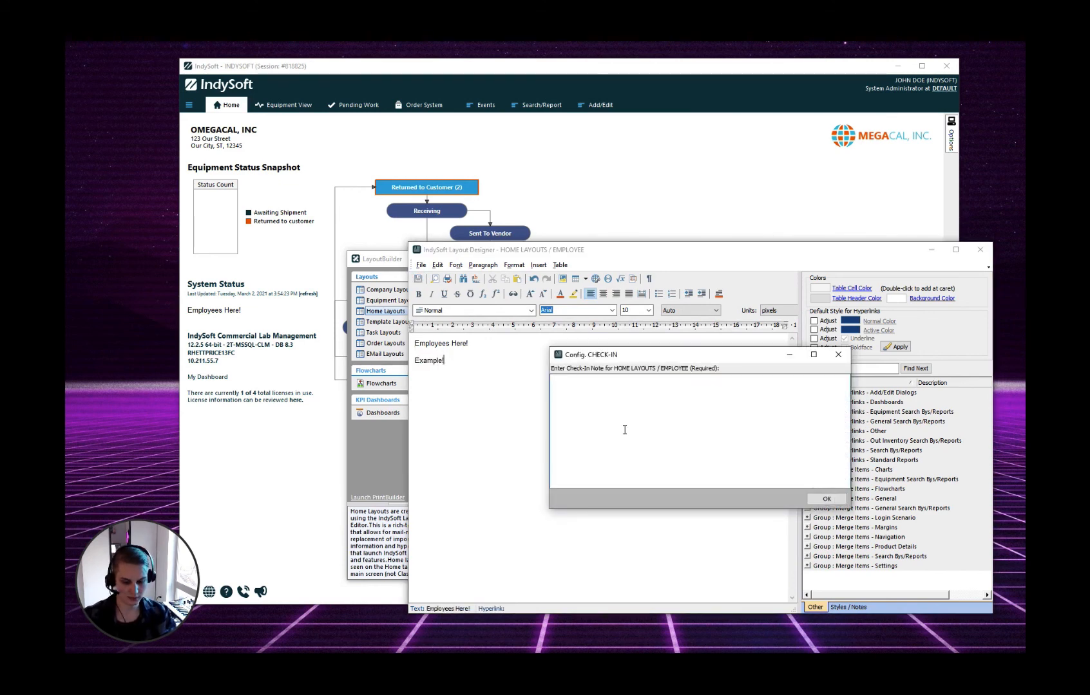
text(test)
key(Return)
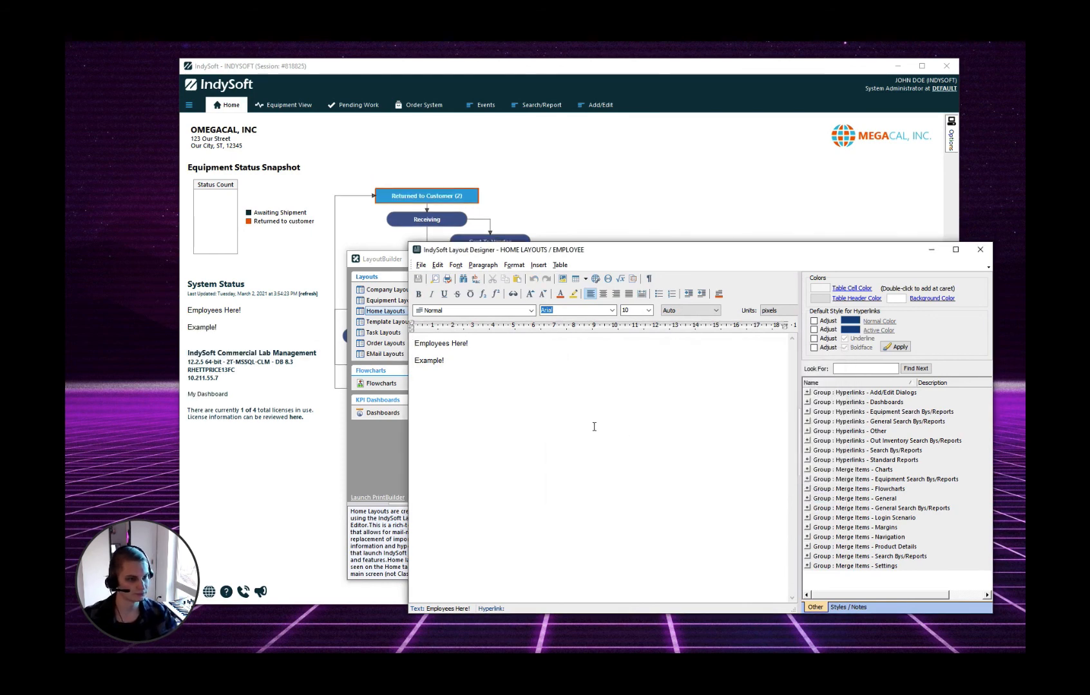
click(980, 252)
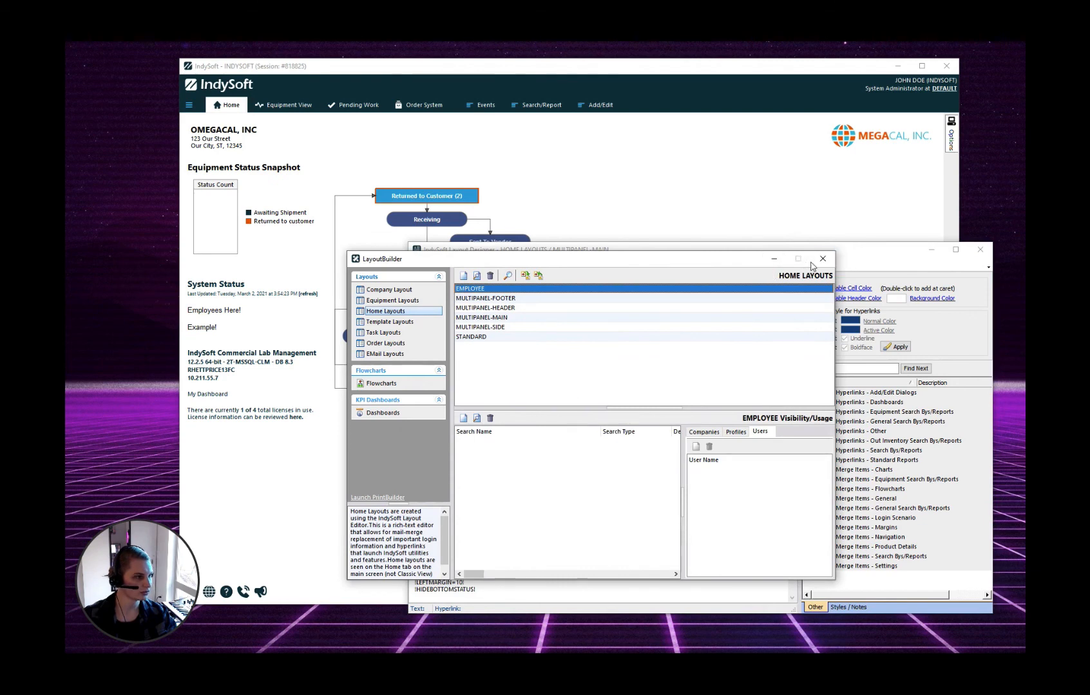
Close the LayoutBuilder and the MULTIPANEL-MAIN Layout Designer, keeping the !EMBEDIF=EMPLOYEE;EMPLOYEE! home layout
click(822, 259)
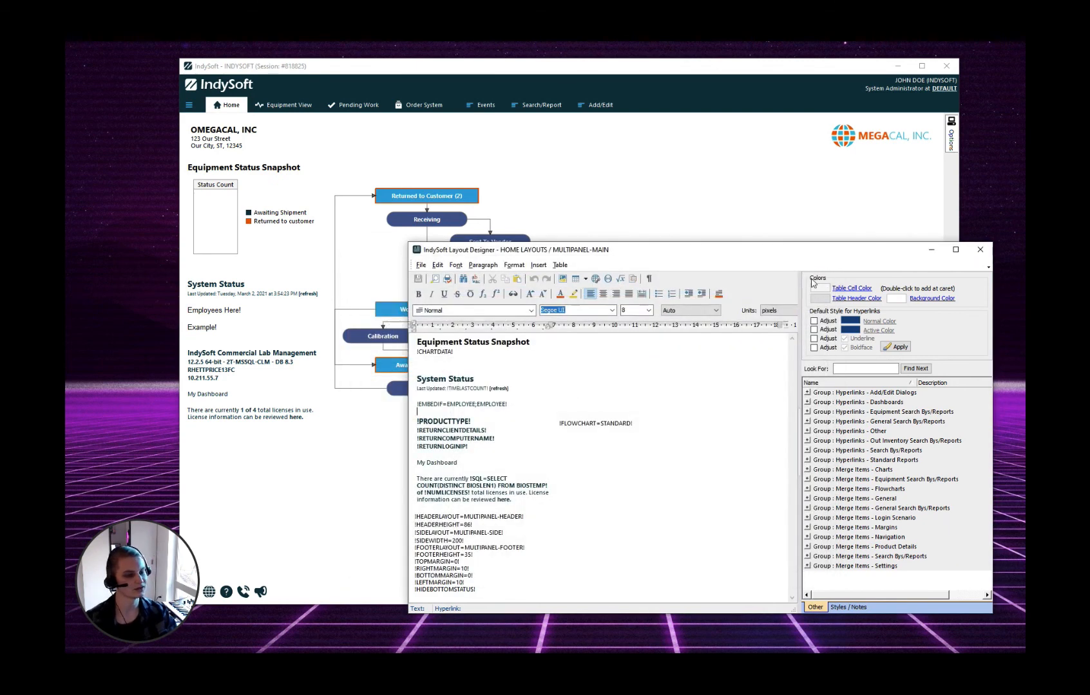
click(987, 250)
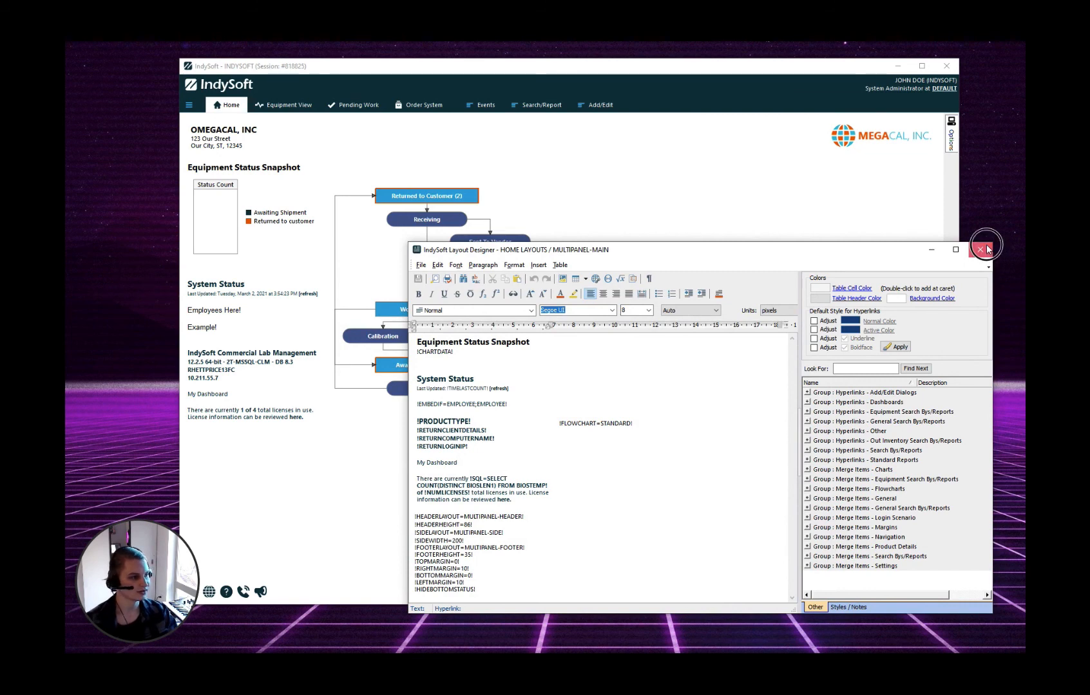